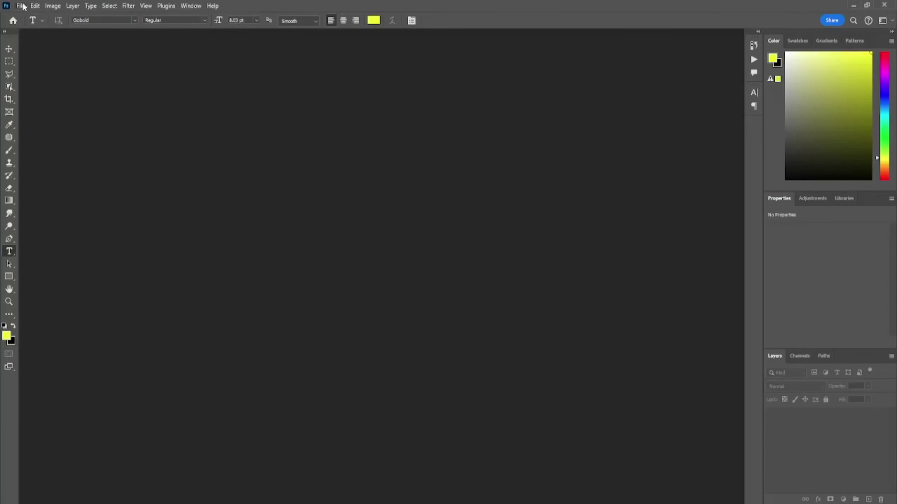
# Create a new blank 1640 × 624 px document from the recent size preset
pyautogui.click(20, 5)
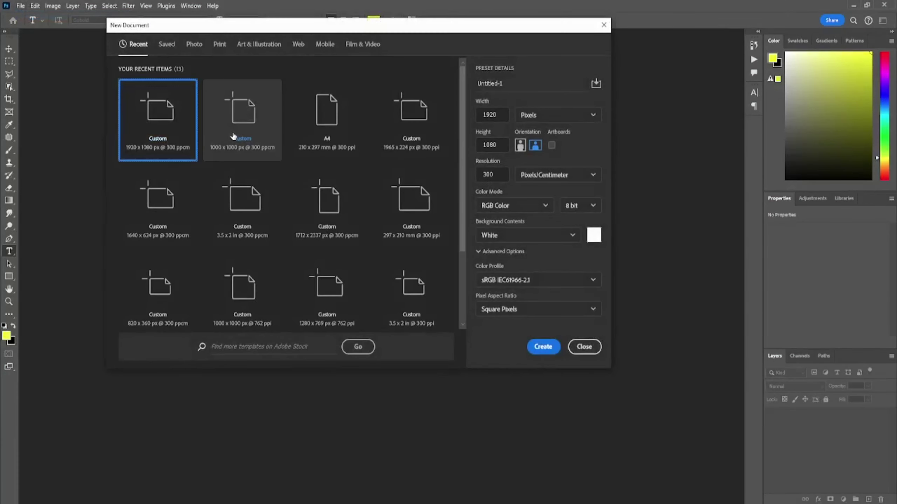
pyautogui.doubleClick(174, 232)
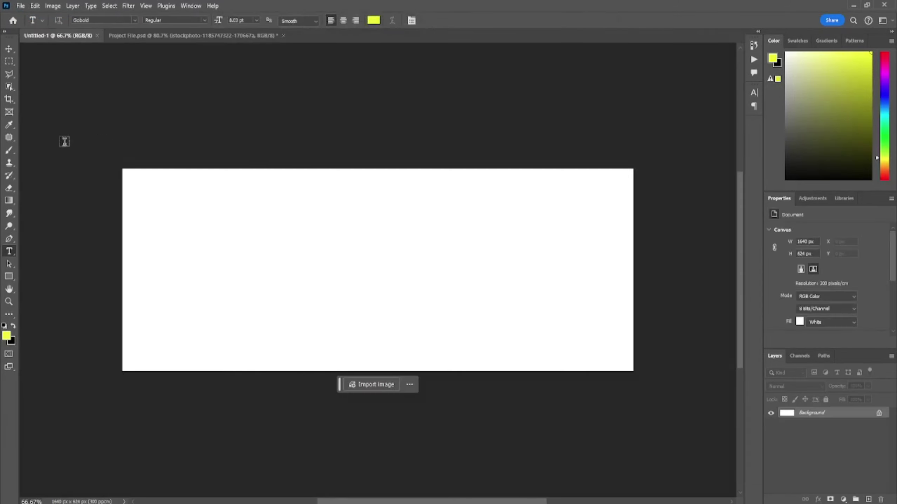
# Draw a rectangle over the whole canvas and delete the white Background layer
pyautogui.click(10, 278)
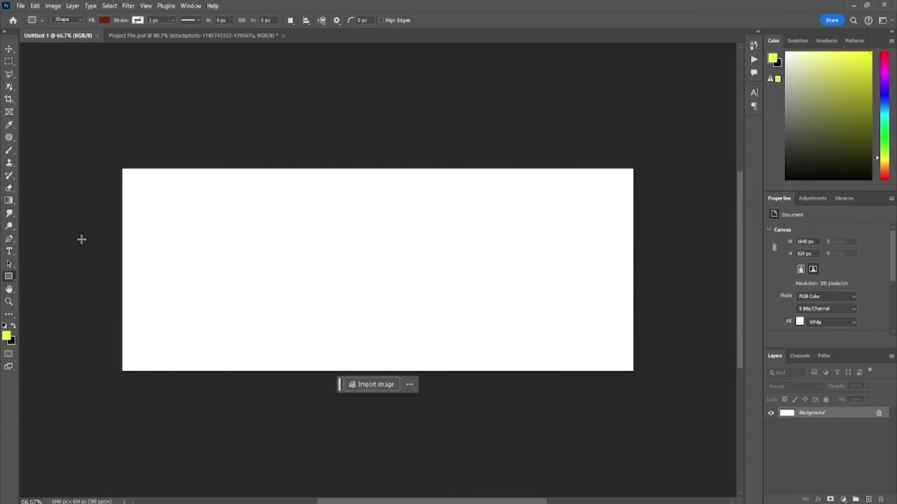
pyautogui.moveTo(117, 163); pyautogui.dragTo(641, 375)
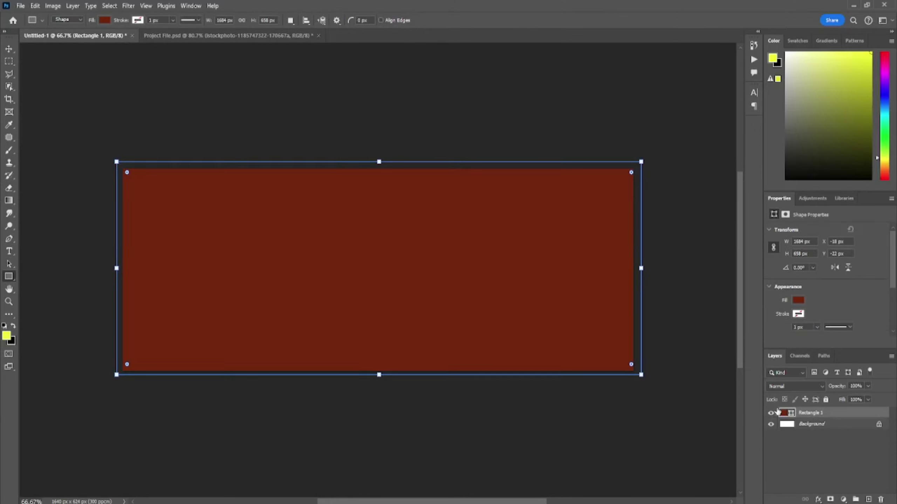
pyautogui.click(788, 428)
pyautogui.press('Delete')
# Place the blue-to-teal gradient image embedded and stretch it across the canvas width
pyautogui.click(20, 6)
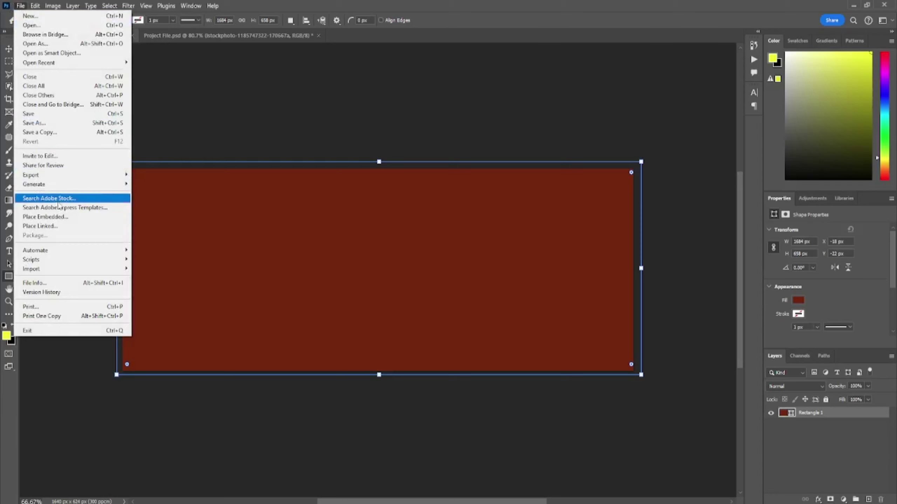
pyautogui.click(59, 218)
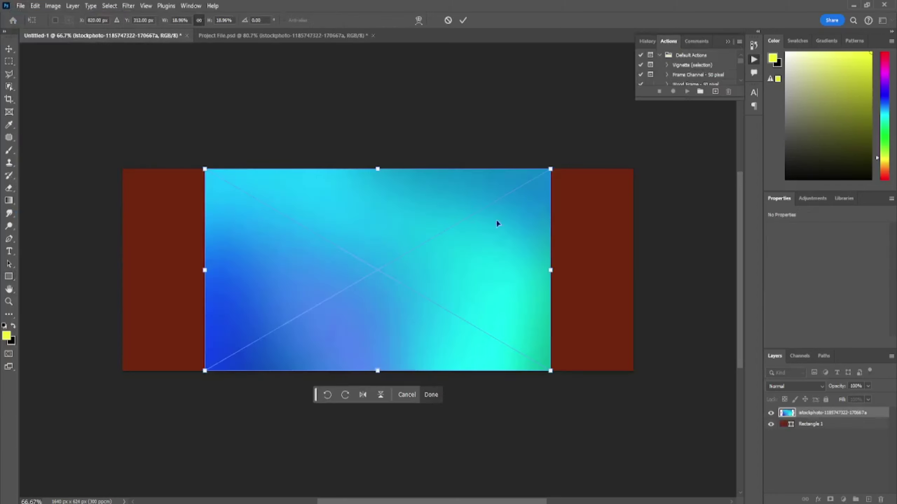
pyautogui.moveTo(555, 261); pyautogui.dragTo(639, 269)
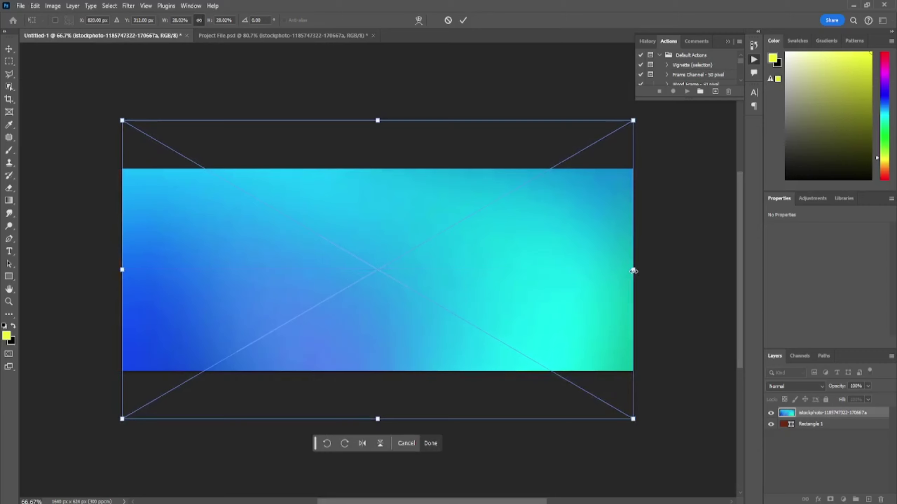
pyautogui.press('Return')
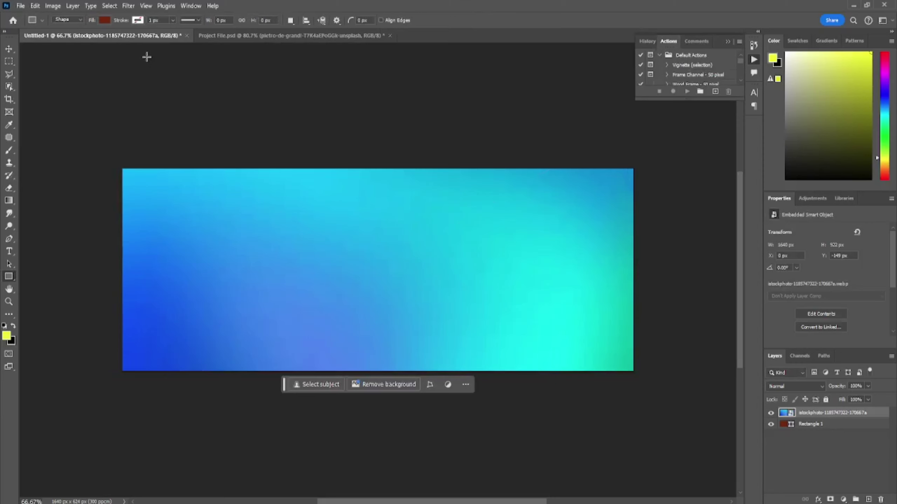
# Embed the mountain lake photo with the rowing boat, scaled to the canvas width
pyautogui.click(19, 5)
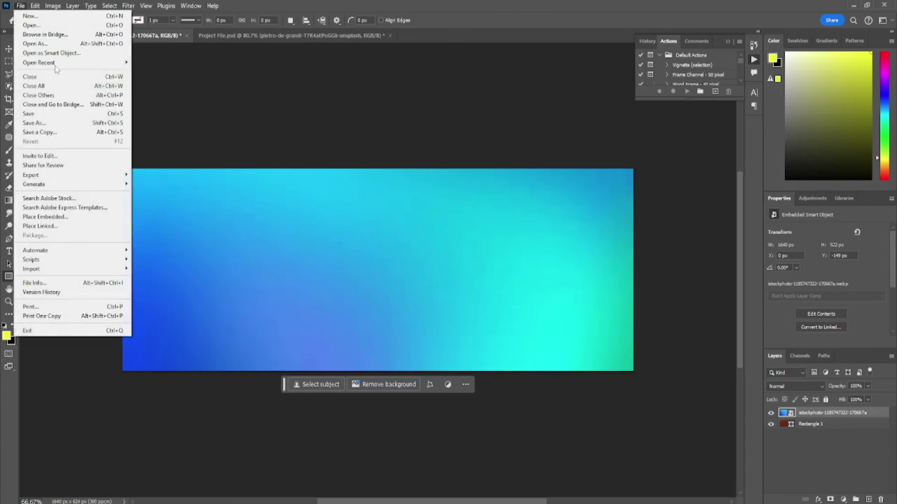
pyautogui.click(83, 217)
pyautogui.doubleClick(465, 290)
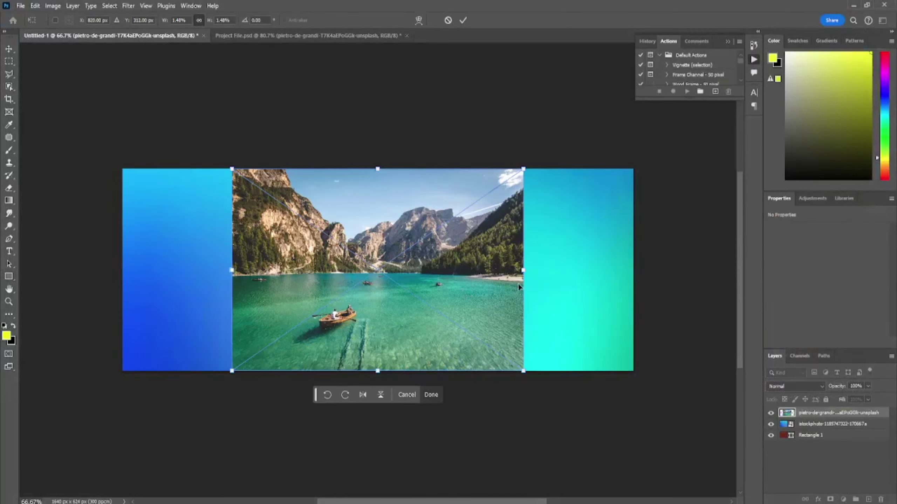
pyautogui.moveTo(523, 282); pyautogui.dragTo(632, 279)
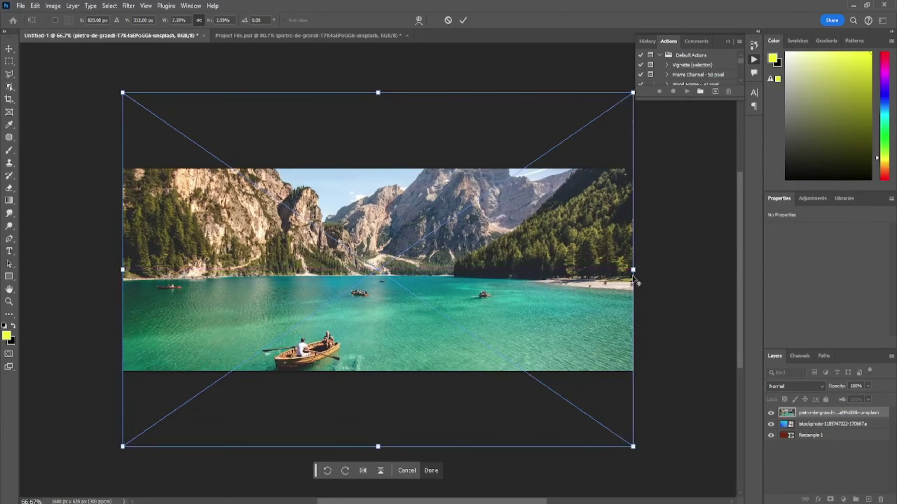
pyautogui.press('Return')
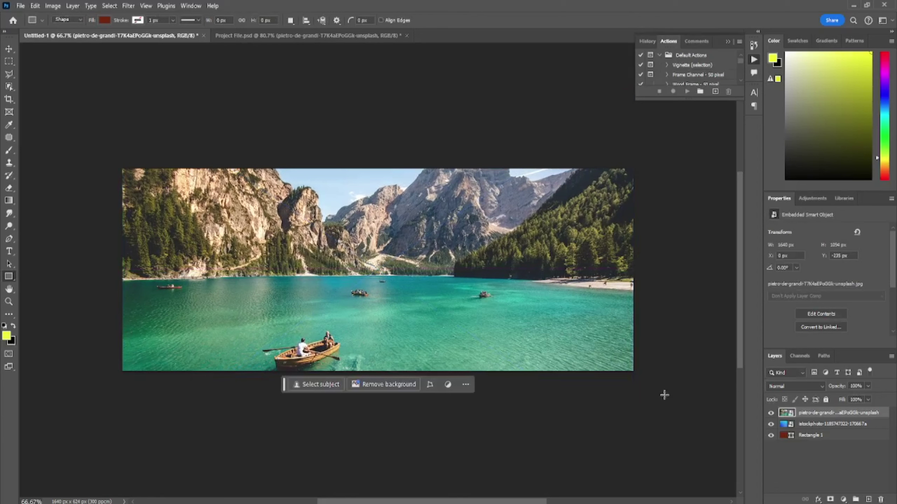
# Add a black-to-white gradient mask so the lake photo's left side fades into the blue gradient
pyautogui.click(830, 499)
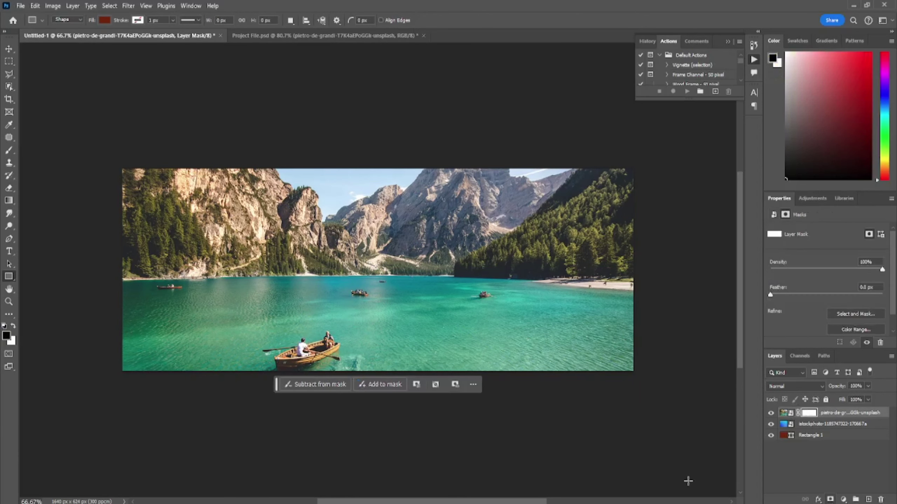
pyautogui.click(9, 201)
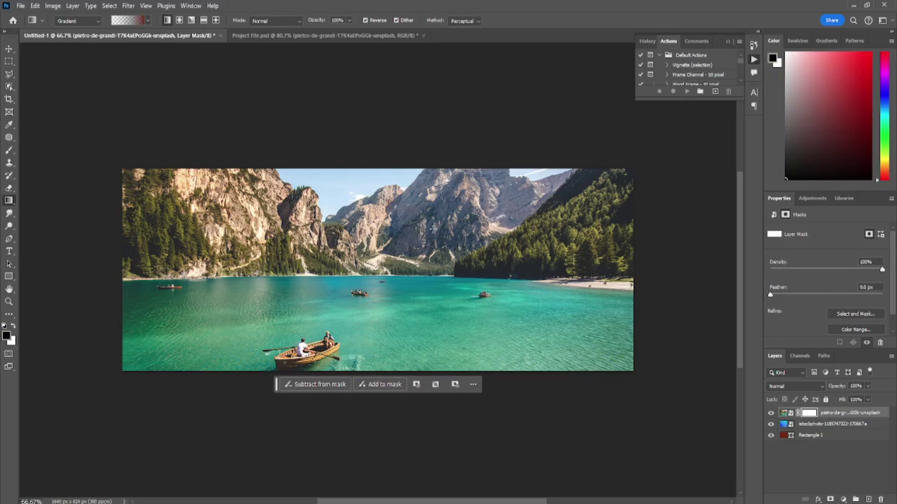
pyautogui.press('x')
pyautogui.click(14, 327)
pyautogui.moveTo(640, 249)
pyautogui.mouseDown()
pyautogui.moveTo(229, 249)
pyautogui.moveTo(596, 261)
pyautogui.mouseUp()
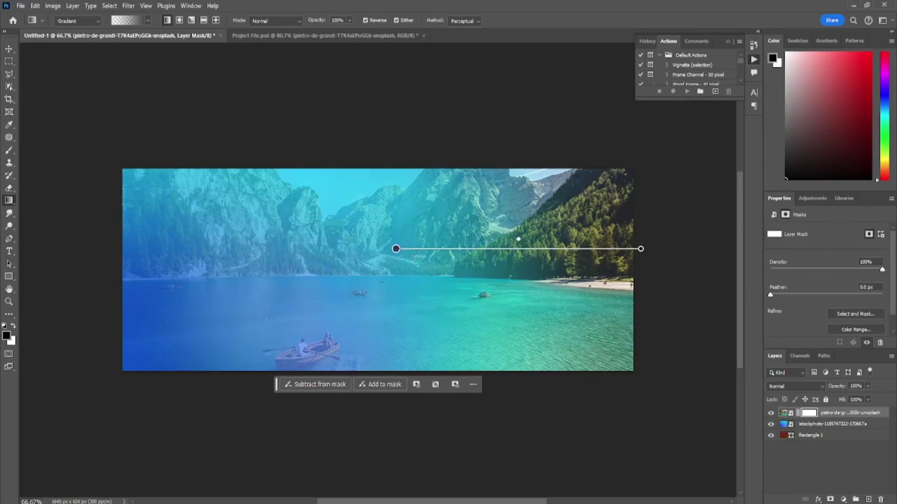
pyautogui.moveTo(121, 267)
pyautogui.mouseDown()
pyautogui.moveTo(724, 279)
pyautogui.moveTo(410, 267)
pyautogui.mouseUp()
pyautogui.press('Escape')
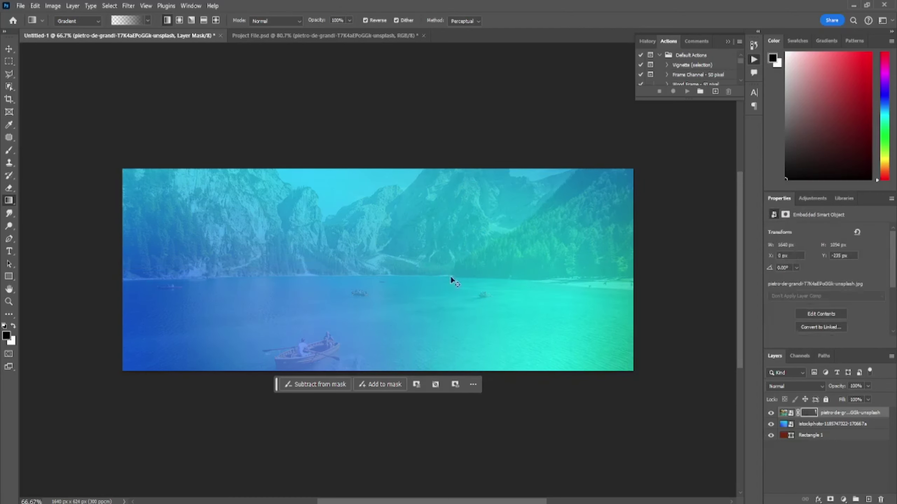
pyautogui.moveTo(682, 281); pyautogui.dragTo(212, 281)
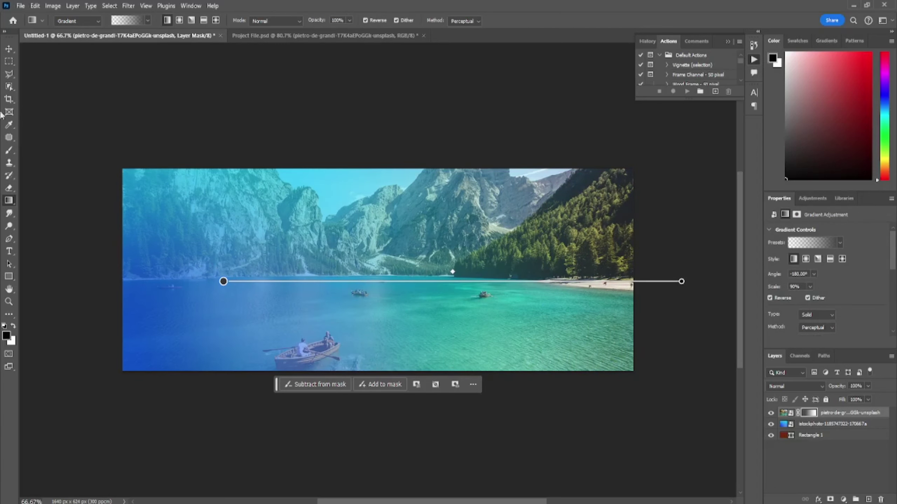
pyautogui.click(9, 49)
pyautogui.scroll(2, 94, 135)
pyautogui.scroll(-1, 101, 136)
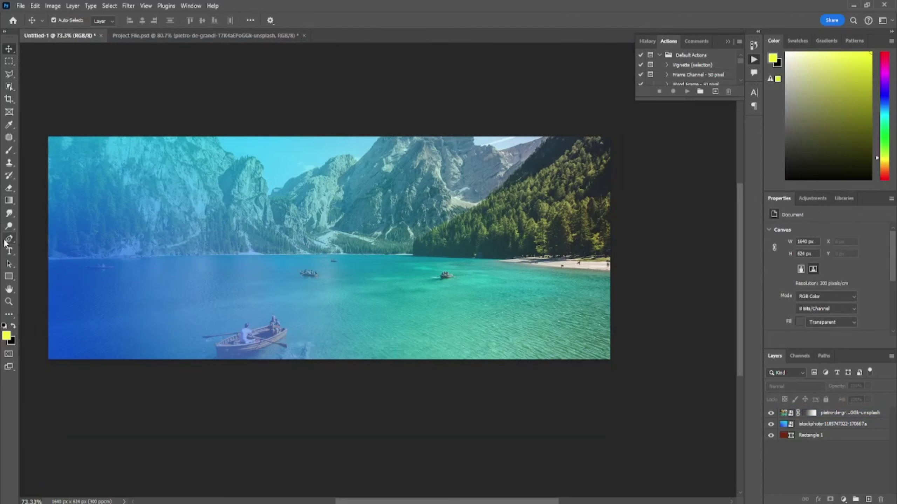
pyautogui.click(345, 360)
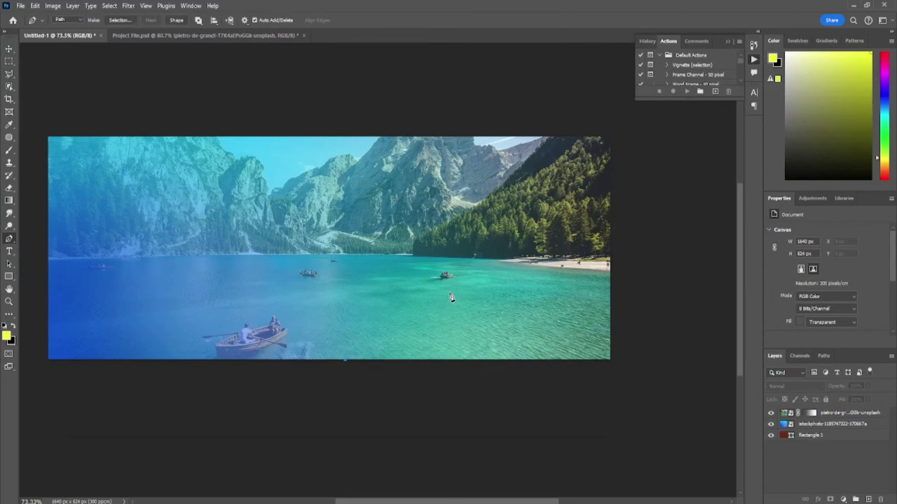
pyautogui.moveTo(625, 290)
pyautogui.mouseDown()
pyautogui.moveTo(694, 376)
pyautogui.moveTo(558, 326)
pyautogui.mouseUp()
pyautogui.hotkey('ctrl', 'z')
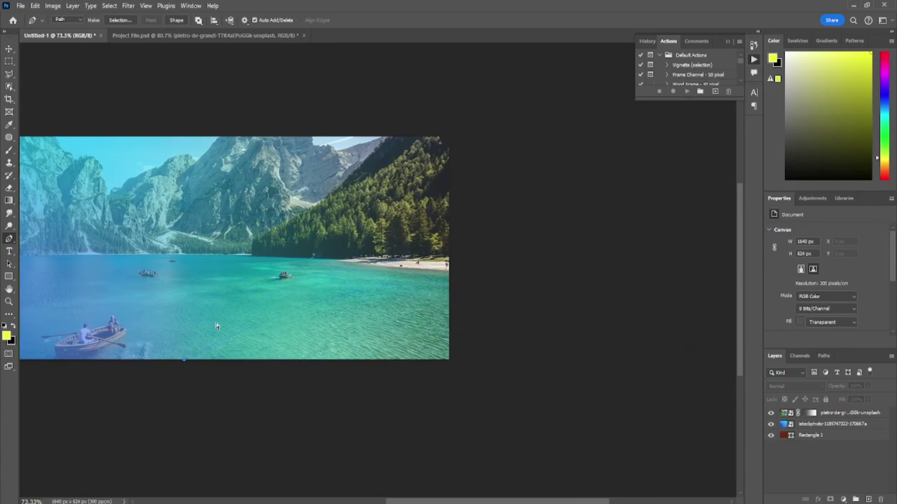
pyautogui.moveTo(507, 316); pyautogui.dragTo(598, 428)
pyautogui.scroll(4, 290, 369)
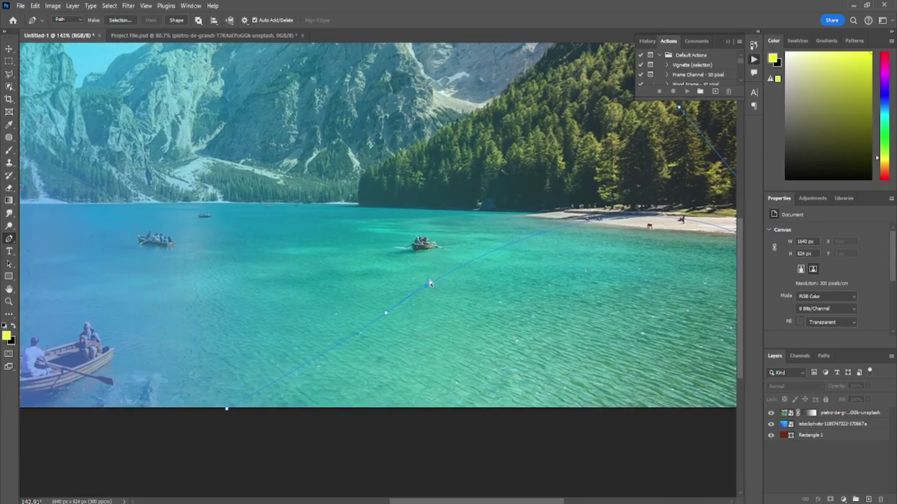
pyautogui.moveTo(430, 283)
pyautogui.mouseDown()
pyautogui.moveTo(456, 235)
pyautogui.moveTo(460, 244)
pyautogui.moveTo(485, 236)
pyautogui.mouseUp()
pyautogui.scroll(-4, 514, 254)
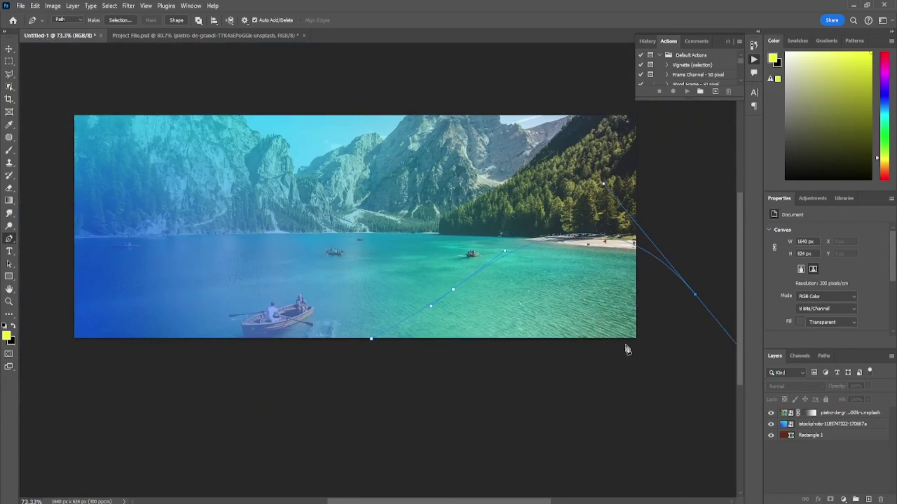
pyautogui.click(586, 377)
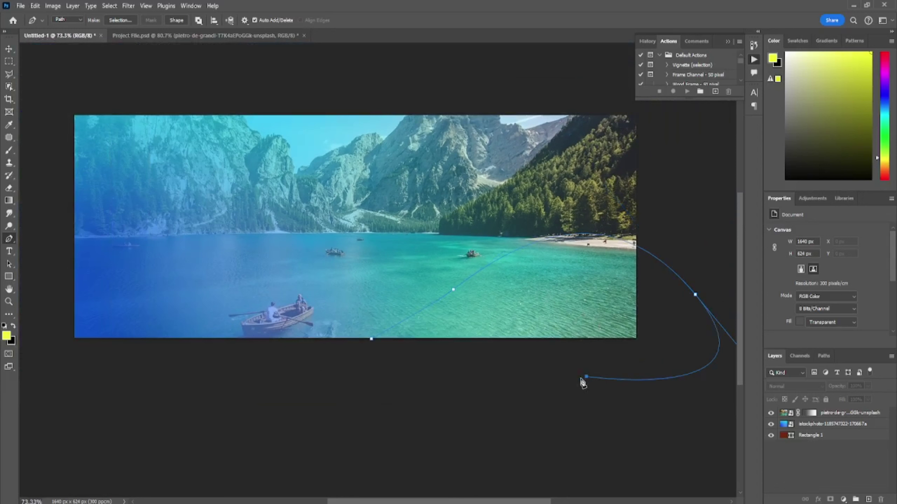
pyautogui.click(371, 339)
pyautogui.click(843, 499)
pyautogui.click(837, 327)
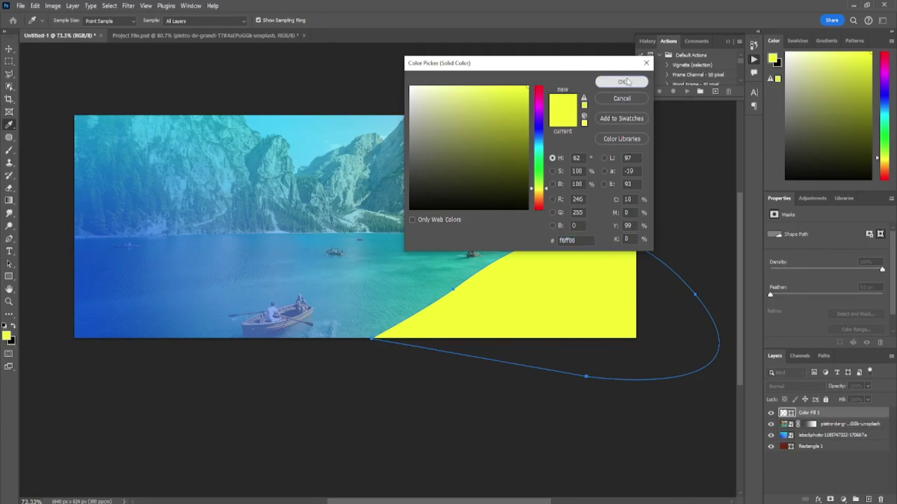
pyautogui.click(621, 82)
pyautogui.press('v')
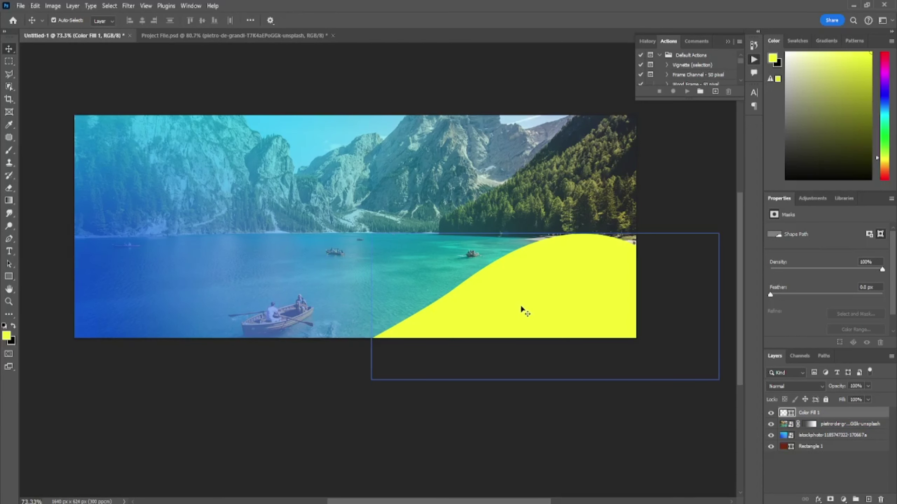
pyautogui.press('Delete')
pyautogui.press('p')
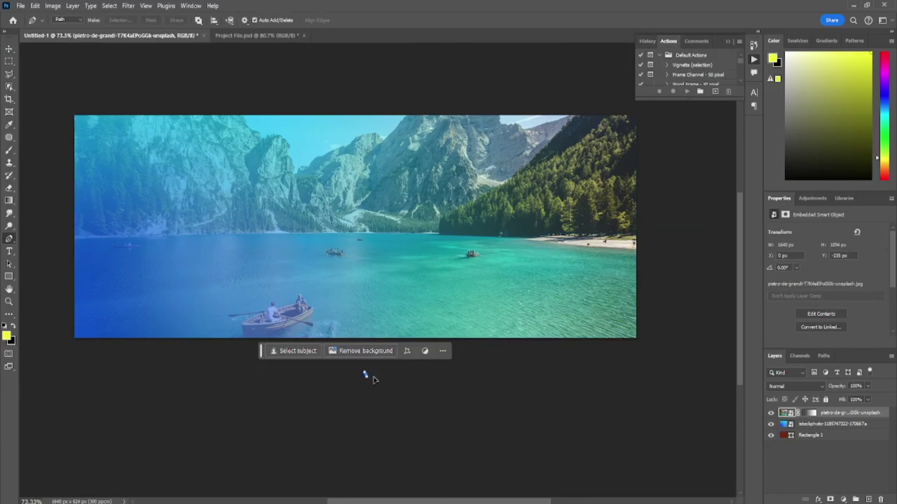
# Draw a closed curved wave path across the banner's lower-right corner
pyautogui.click(365, 374)
pyautogui.moveTo(491, 264); pyautogui.dragTo(516, 261)
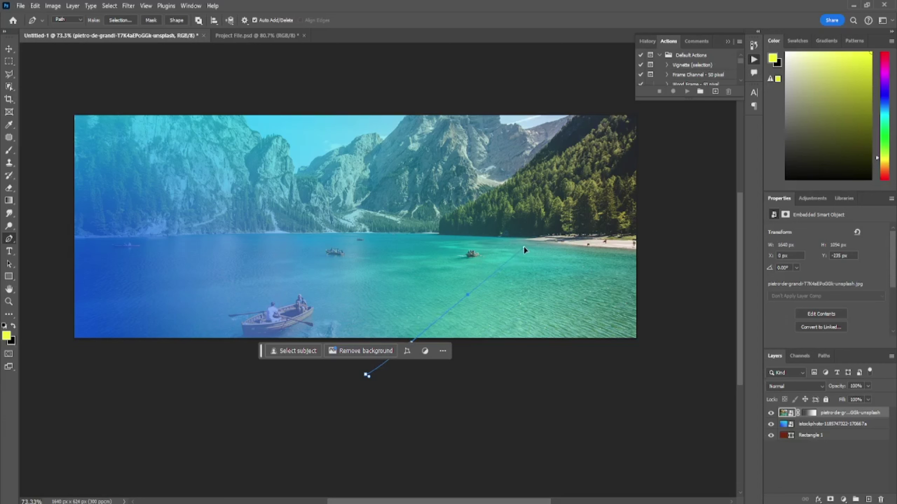
pyautogui.moveTo(657, 333)
pyautogui.mouseDown()
pyautogui.moveTo(723, 434)
pyautogui.moveTo(716, 414)
pyautogui.mouseUp()
pyautogui.moveTo(571, 412); pyautogui.dragTo(528, 412)
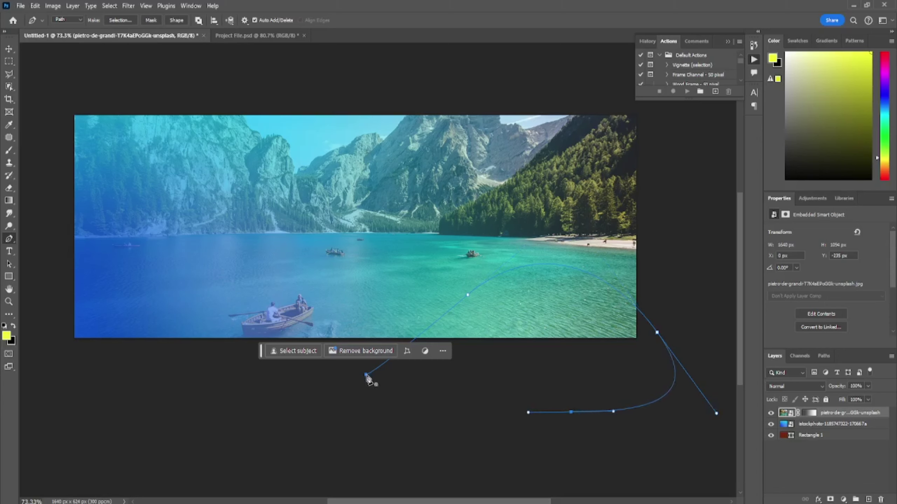
pyautogui.click(366, 375)
# Fill the wave path with a #ffffff solid colour layer
pyautogui.click(841, 499)
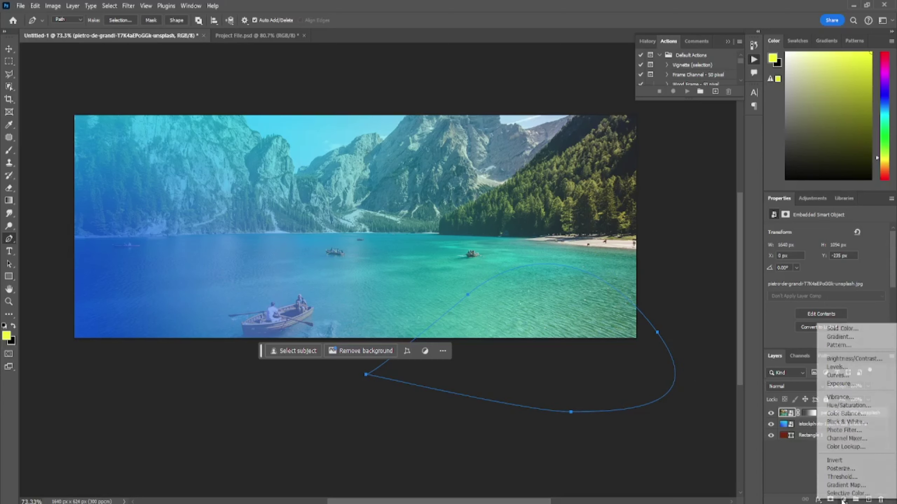
pyautogui.click(824, 327)
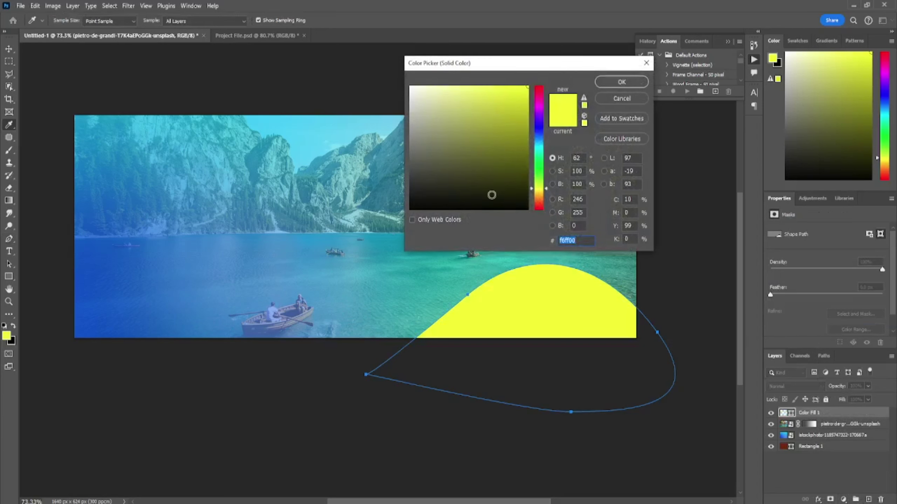
pyautogui.write('ffffff')
pyautogui.click(622, 82)
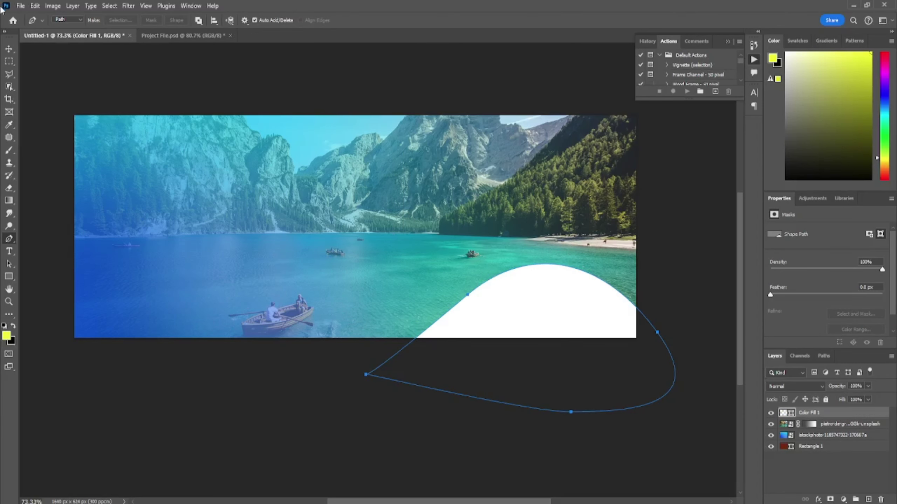
# Enlarge and reposition the white wave, then copy it into the Project File document
pyautogui.hotkey('ctrl', 't')
pyautogui.hotkey('ctrl', '0')
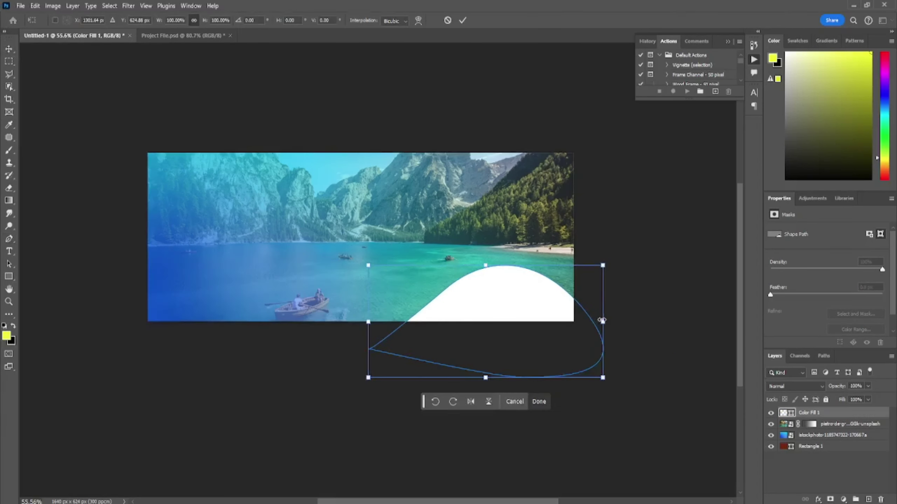
pyautogui.moveTo(602, 321); pyautogui.dragTo(685, 321)
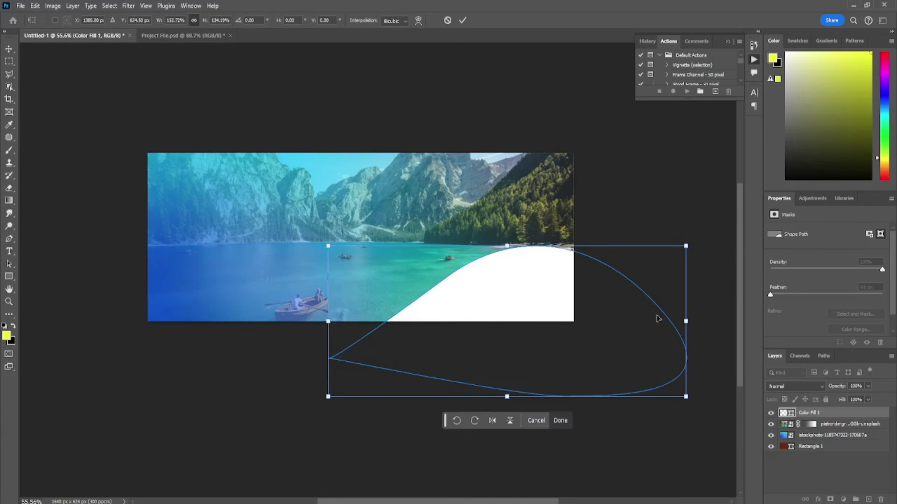
pyautogui.moveTo(499, 290); pyautogui.dragTo(477, 301)
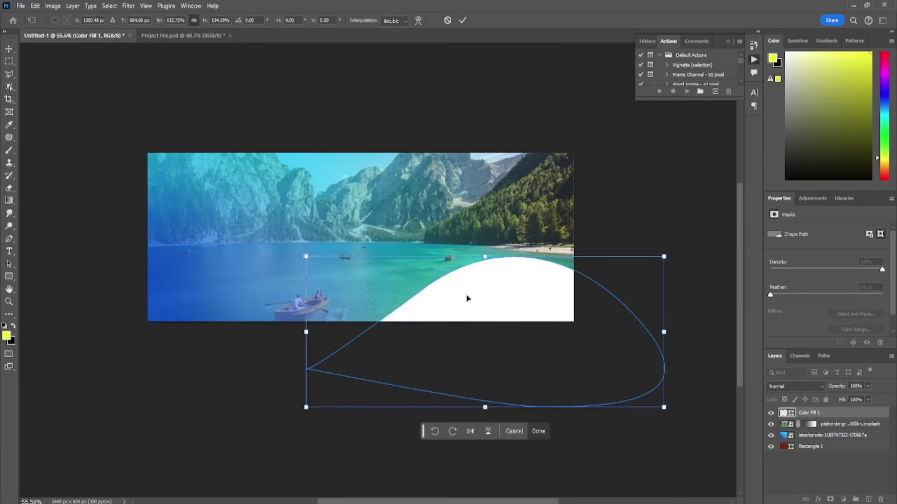
pyautogui.press('Return')
pyautogui.hotkey('ctrl', '0')
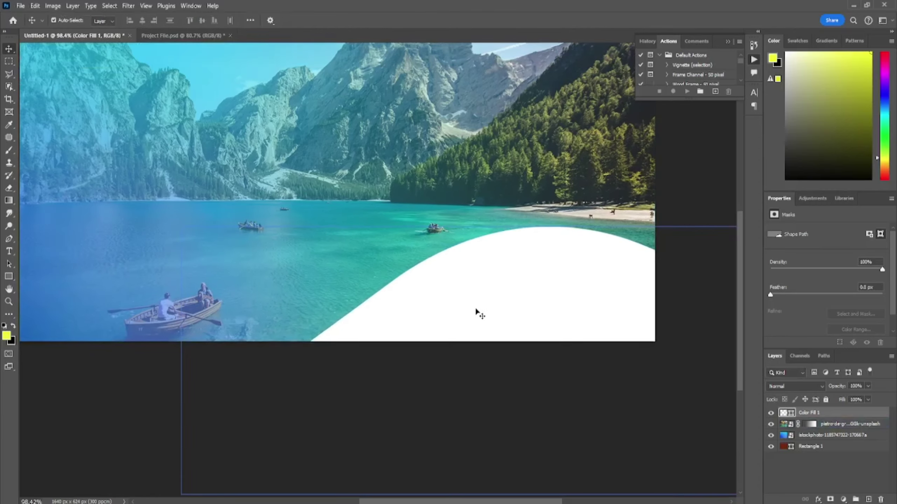
pyautogui.scroll(-2, 482, 380)
pyautogui.scroll(2, 482, 379)
pyautogui.scroll(-2, 489, 373)
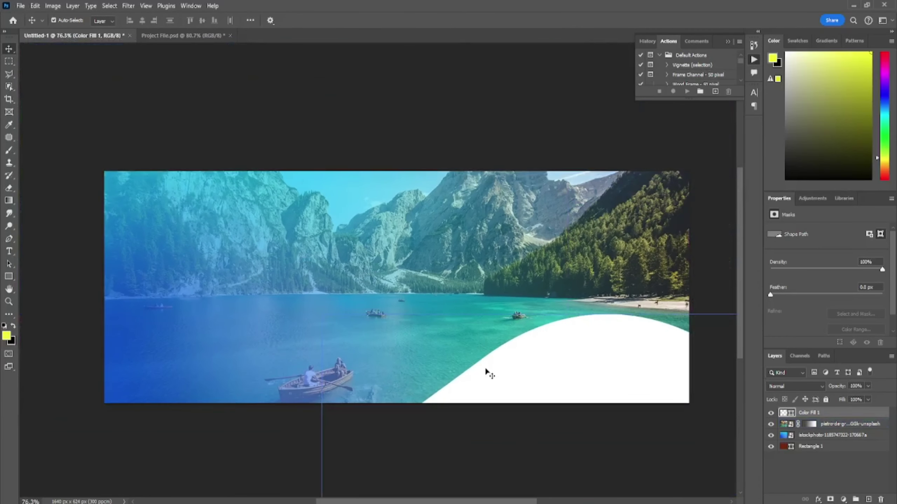
pyautogui.moveTo(489, 372); pyautogui.dragTo(198, 35)
# Duplicate the white wave layer and recolour the lower copy teal
pyautogui.rightClick(807, 412)
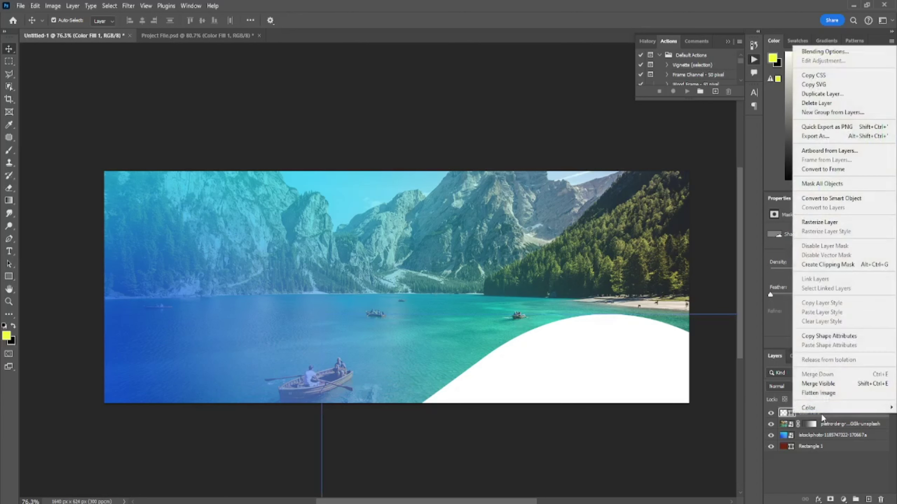
pyautogui.click(822, 94)
pyautogui.click(503, 136)
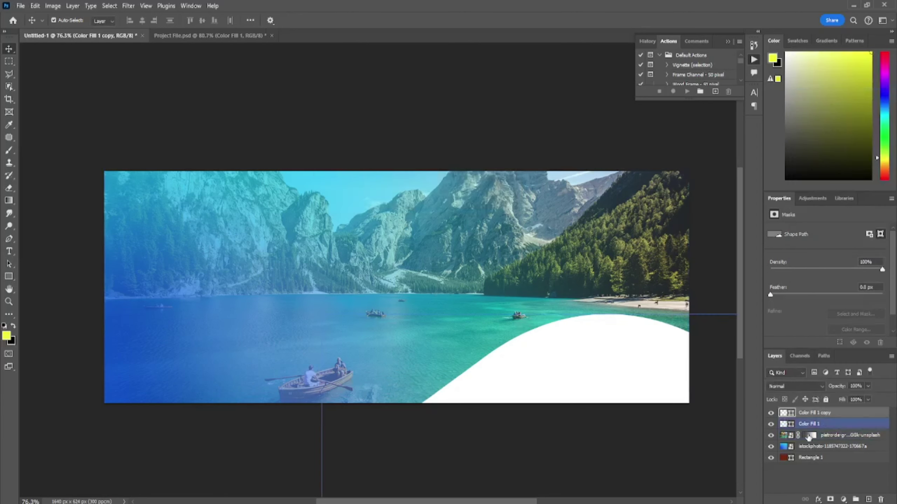
pyautogui.doubleClick(783, 424)
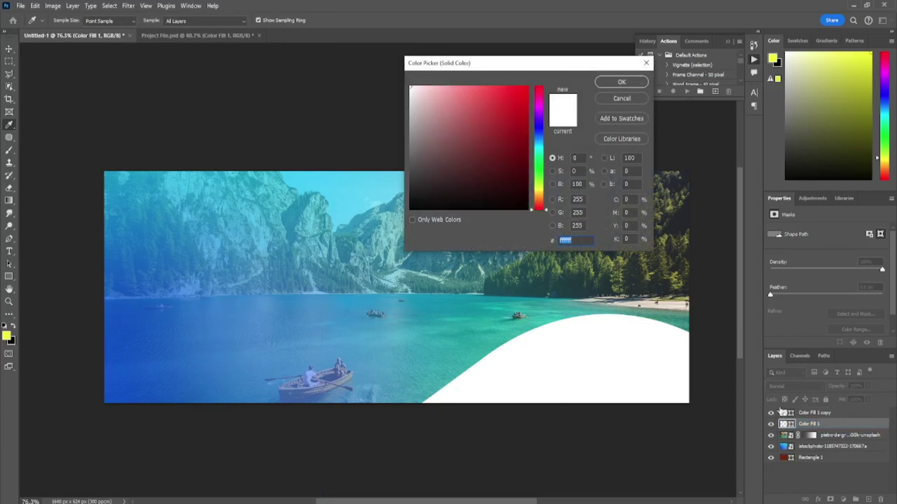
pyautogui.click(657, 175)
pyautogui.click(621, 82)
# Nudge the teal wave up and right so a teal band shows above the white wave
pyautogui.hotkey('ctrl', 't')
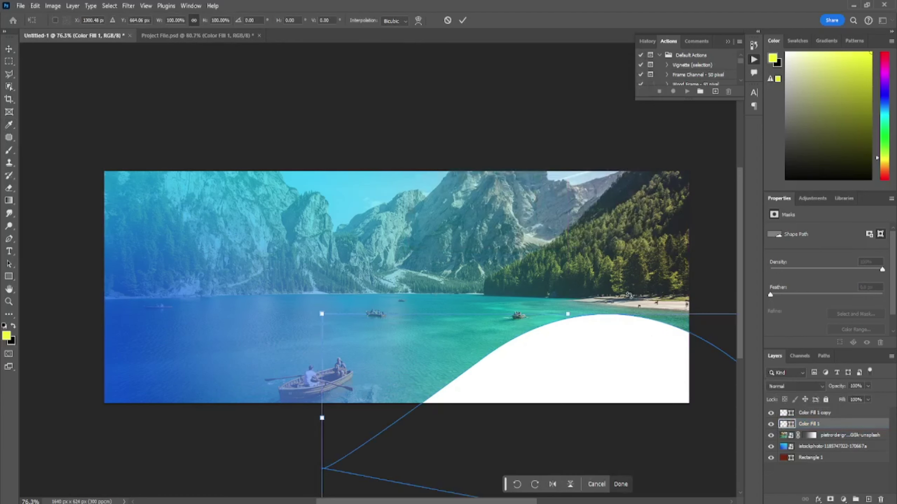
pyautogui.moveTo(700, 410); pyautogui.dragTo(724, 395)
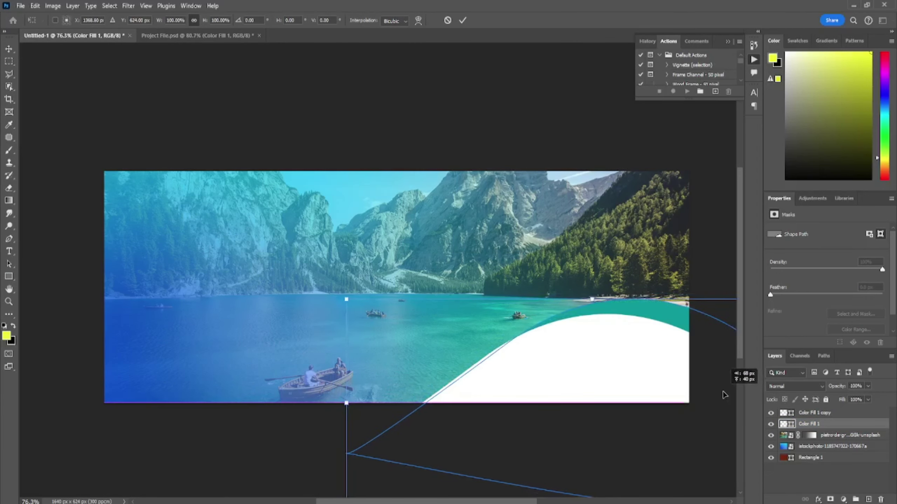
pyautogui.press('Return')
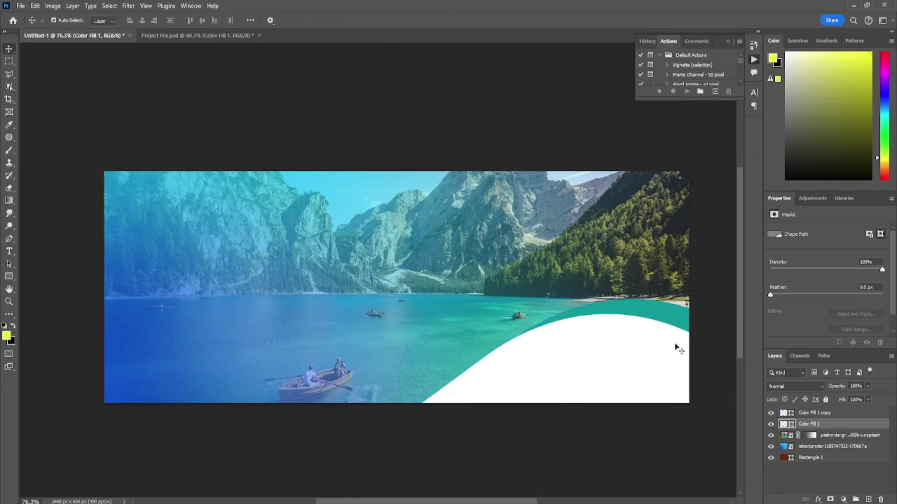
pyautogui.hotkey('ctrl', '0')
pyautogui.scroll(-2, 663, 348)
# Begin a curved pen path over the mountains and lake, then undo the misplaced point
pyautogui.click(446, 399)
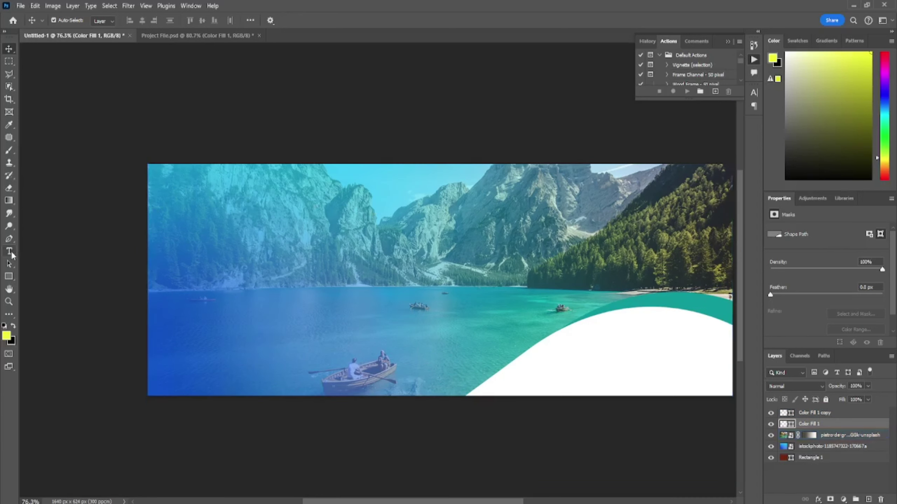
pyautogui.click(9, 239)
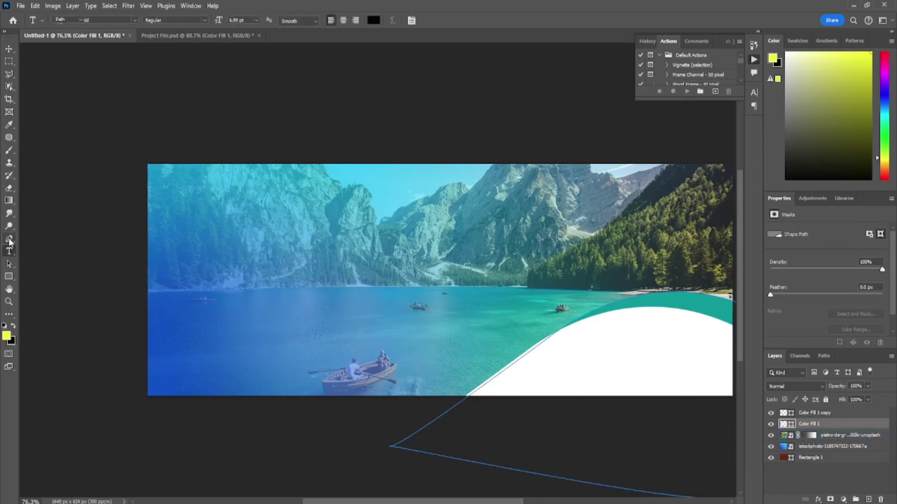
pyautogui.click(433, 149)
pyautogui.moveTo(375, 224); pyautogui.dragTo(334, 247)
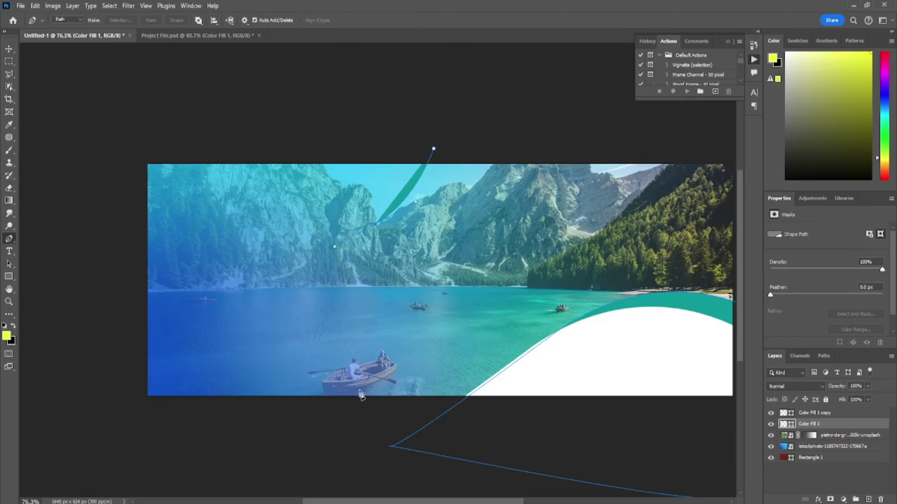
pyautogui.moveTo(375, 402)
pyautogui.mouseDown()
pyautogui.moveTo(473, 298)
pyautogui.moveTo(472, 309)
pyautogui.mouseUp()
pyautogui.scroll(-5, 388, 389)
pyautogui.scroll(4, 421, 306)
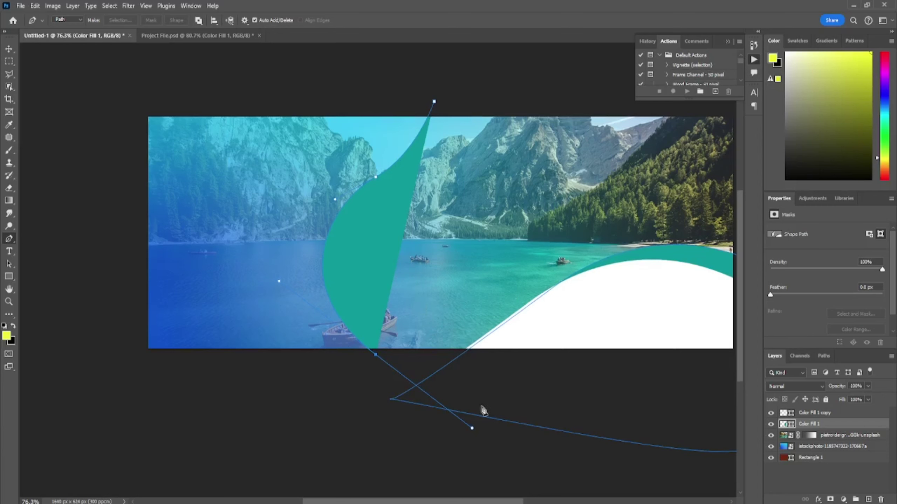
pyautogui.hotkey('ctrl', 'z')
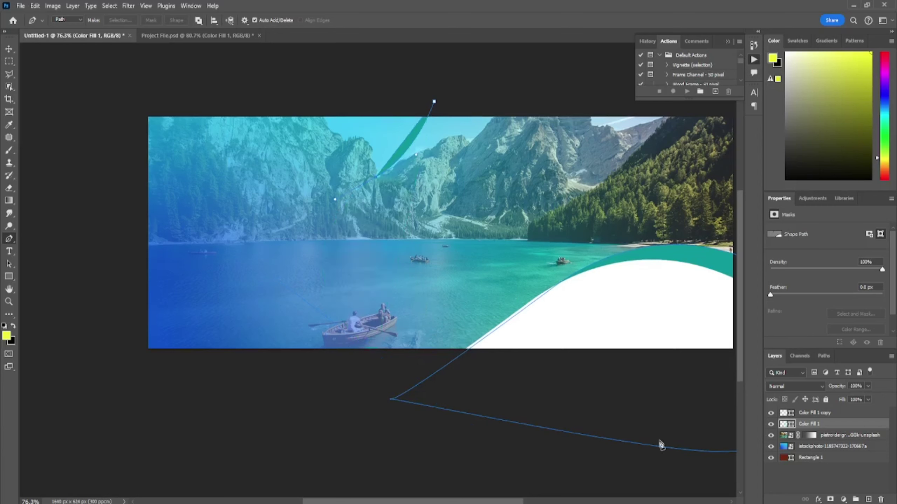
# Draw a closed curved path around the banner's right side, extending past its edges
pyautogui.click(816, 476)
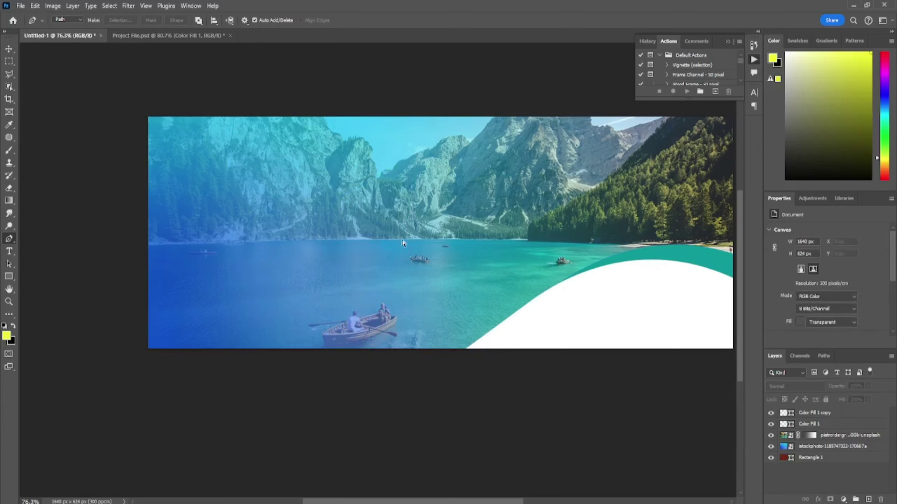
pyautogui.click(450, 92)
pyautogui.moveTo(371, 192); pyautogui.dragTo(339, 212)
pyautogui.moveTo(420, 409)
pyautogui.mouseDown()
pyautogui.moveTo(569, 475)
pyautogui.moveTo(531, 477)
pyautogui.mouseUp()
pyautogui.moveTo(615, 428); pyautogui.dragTo(382, 442)
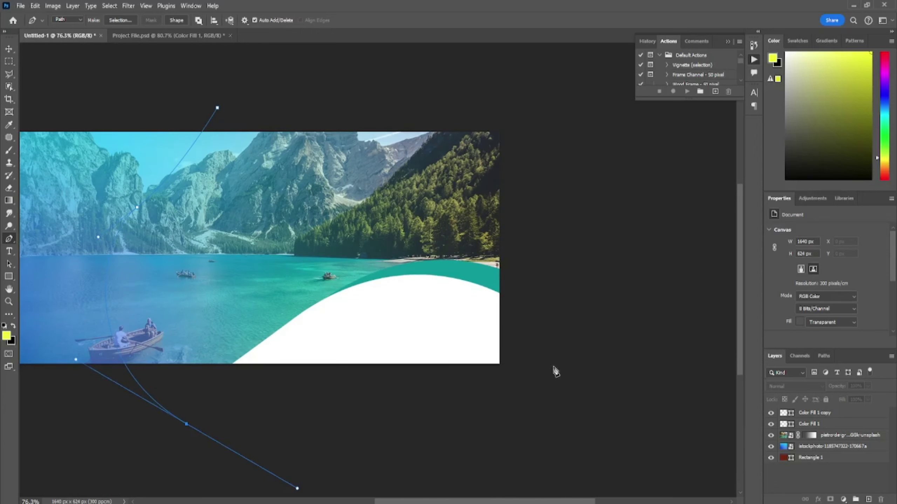
pyautogui.moveTo(553, 367); pyautogui.dragTo(534, 94)
pyautogui.moveTo(403, 102); pyautogui.dragTo(424, 120)
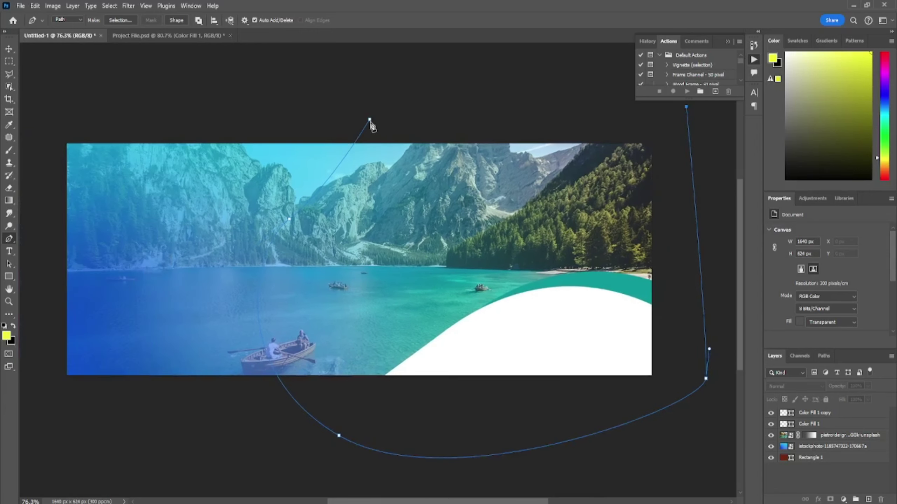
pyautogui.click(370, 120)
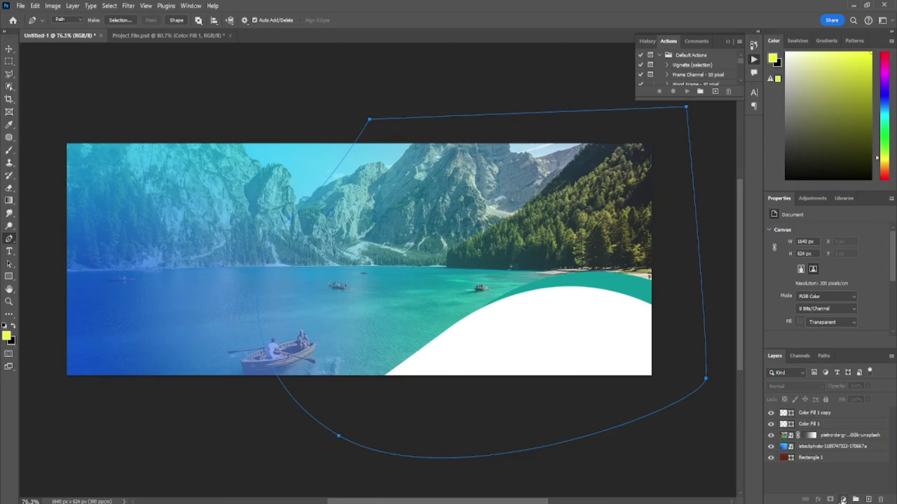
pyautogui.click(843, 500)
# Fill the new path with a yellow solid colour layer, Color Fill 2
pyautogui.click(833, 327)
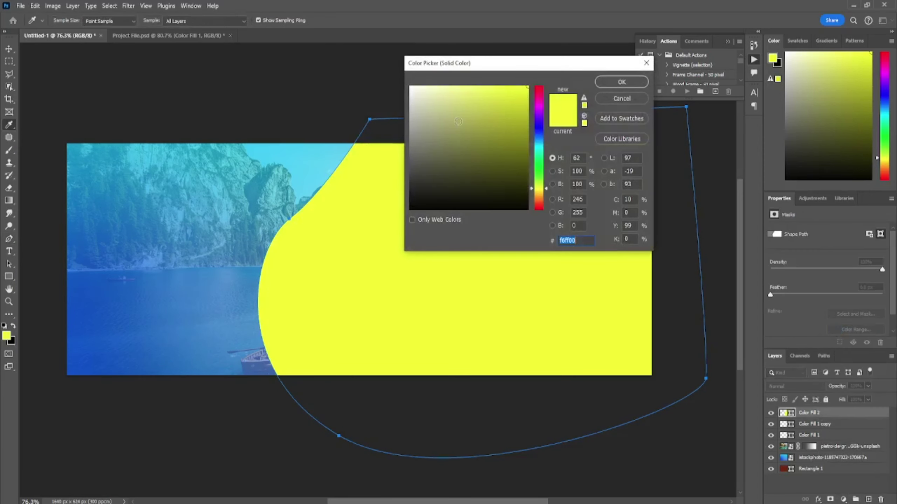
pyautogui.click(622, 83)
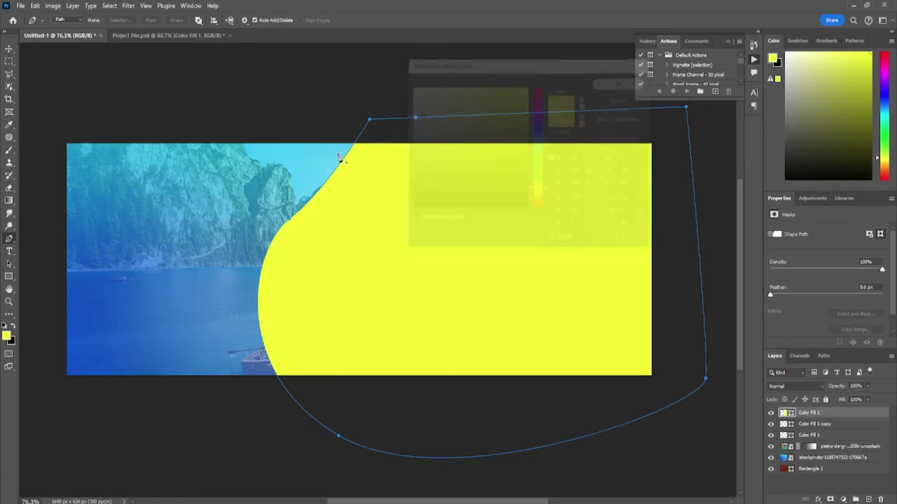
pyautogui.scroll(5, 289, 194)
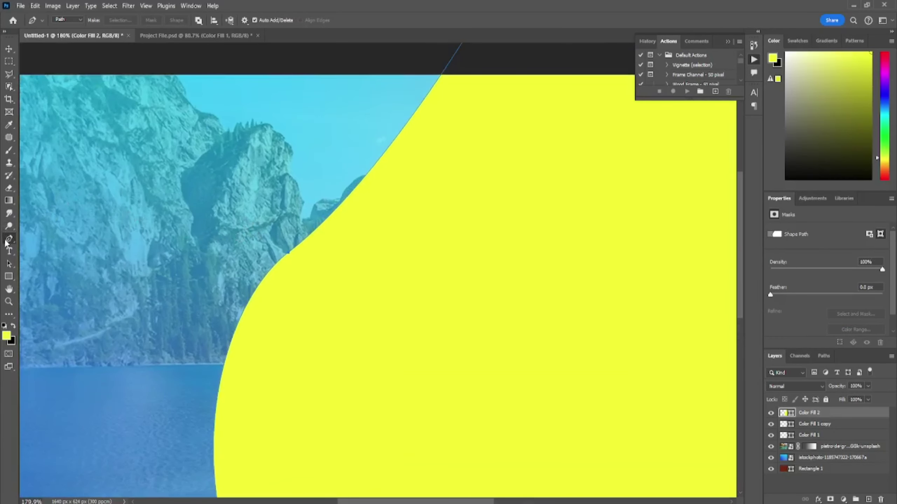
# Reshape the yellow shape's left edge into a smooth curve sweeping past the mountains
pyautogui.rightClick(7, 242)
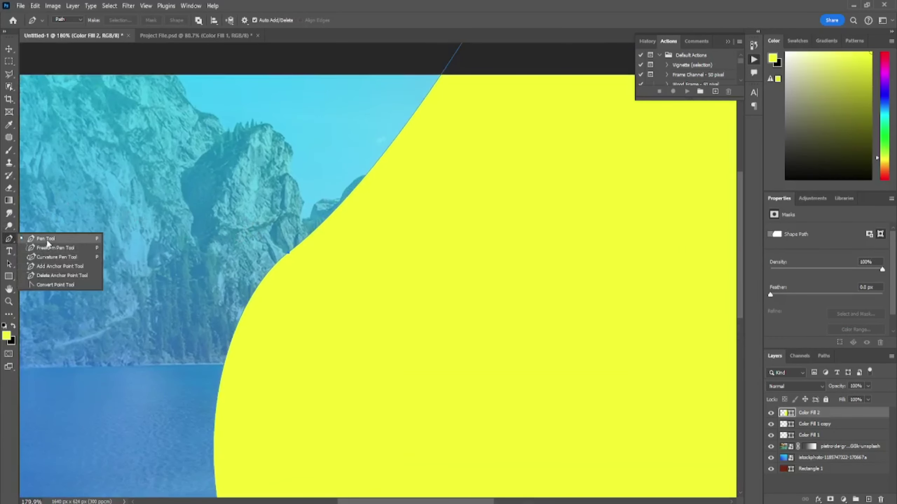
pyautogui.click(10, 243)
pyautogui.rightClick(11, 243)
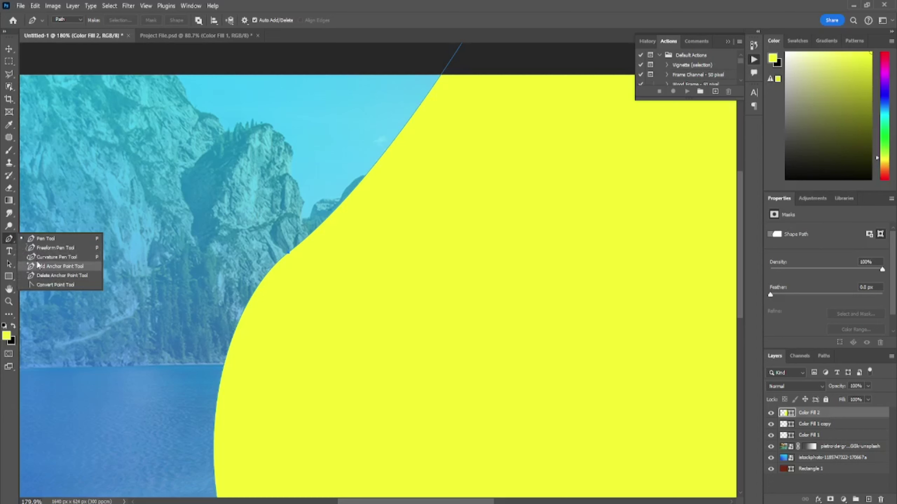
pyautogui.click(53, 248)
pyautogui.scroll(3, 252, 237)
pyautogui.scroll(2, 313, 250)
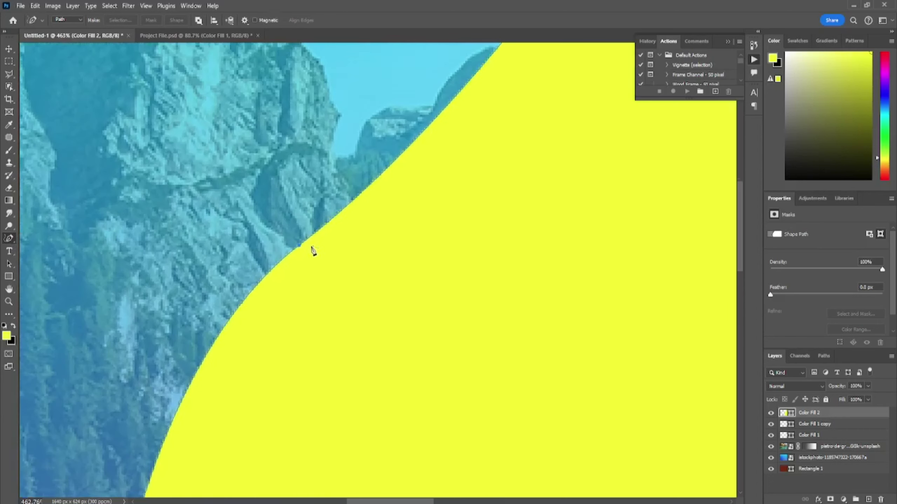
pyautogui.scroll(2, 313, 250)
pyautogui.click(298, 252)
pyautogui.scroll(-4, 316, 257)
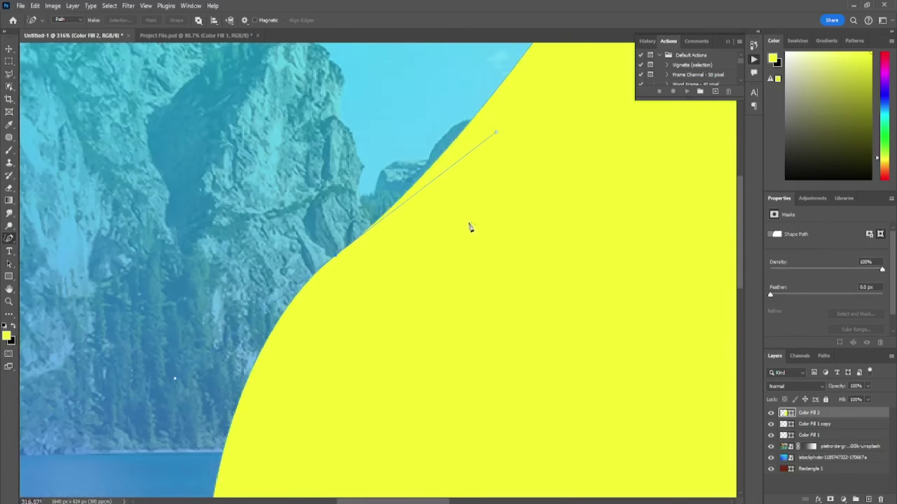
pyautogui.scroll(-2, 470, 227)
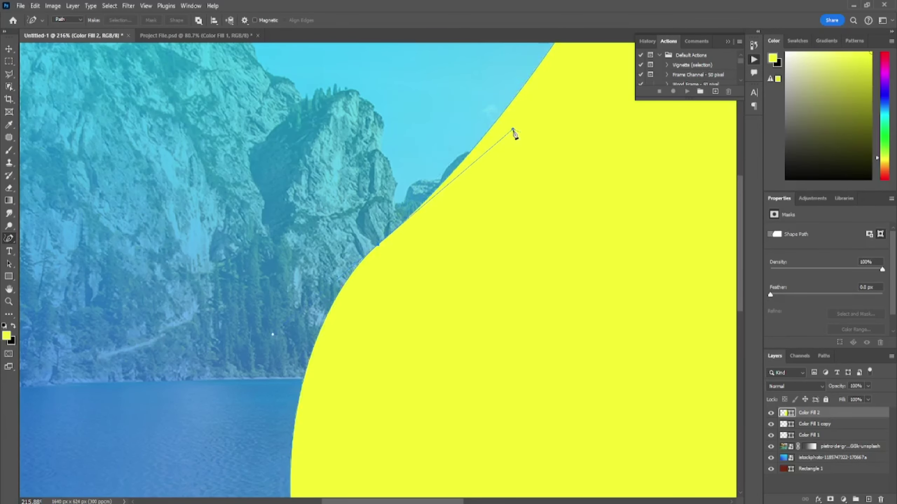
pyautogui.moveTo(513, 131); pyautogui.dragTo(600, 99)
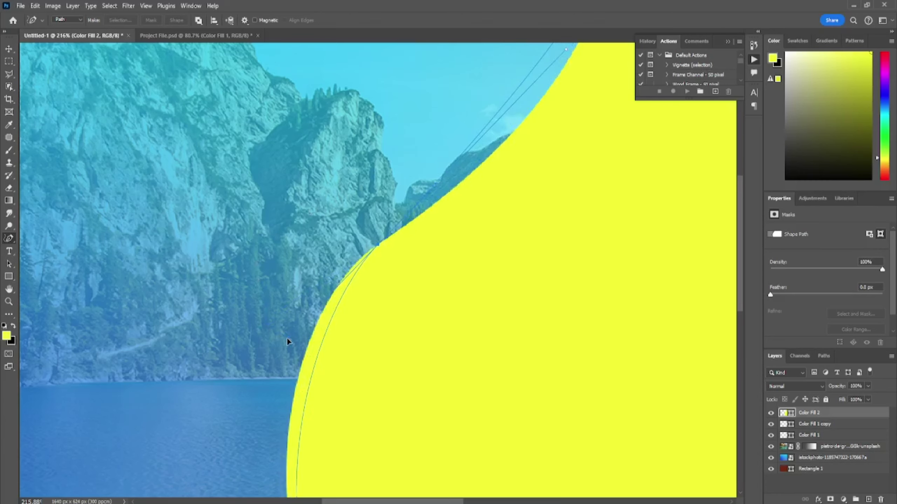
pyautogui.scroll(-5, 279, 337)
pyautogui.scroll(-2, 279, 340)
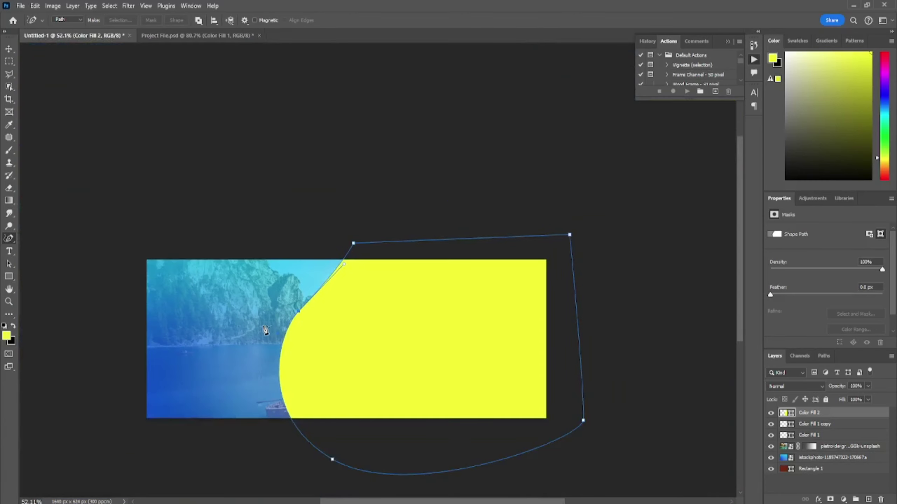
pyautogui.click(10, 49)
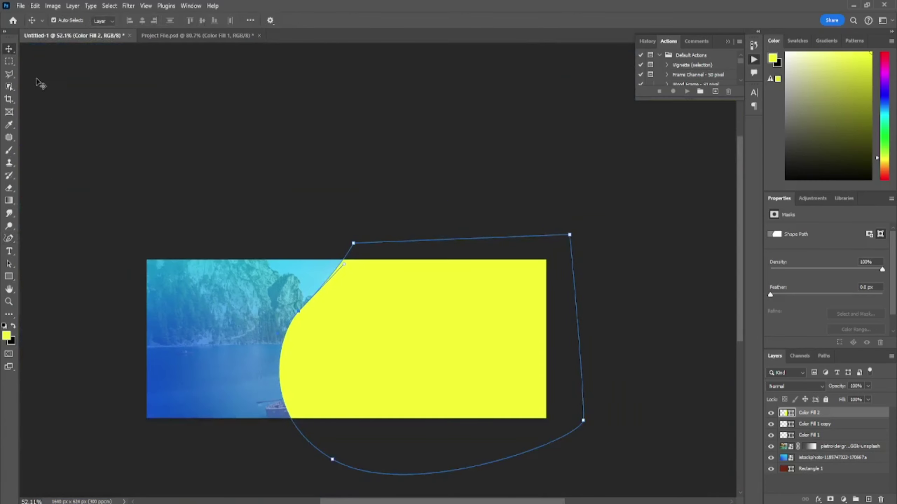
# Reposition the curved shape and stretch the cyan shape wider to the right
pyautogui.click(166, 140)
pyautogui.scroll(2, 352, 364)
pyautogui.scroll(2, 420, 297)
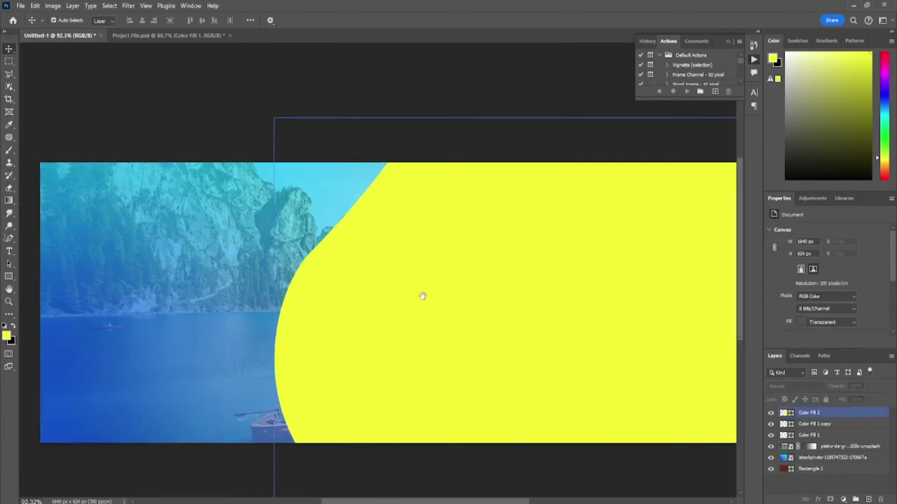
pyautogui.moveTo(393, 288)
pyautogui.mouseDown()
pyautogui.moveTo(398, 268)
pyautogui.moveTo(391, 277)
pyautogui.mouseUp()
pyautogui.scroll(-2, 384, 289)
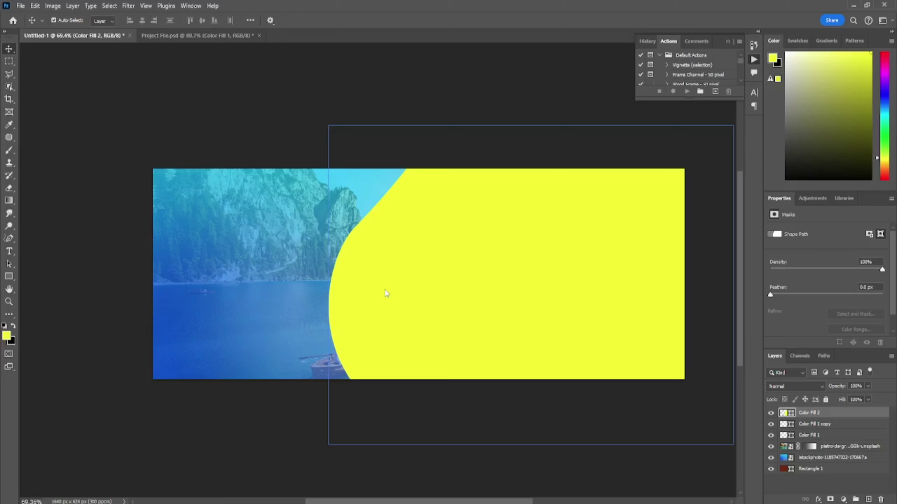
pyautogui.scroll(-3, 460, 263)
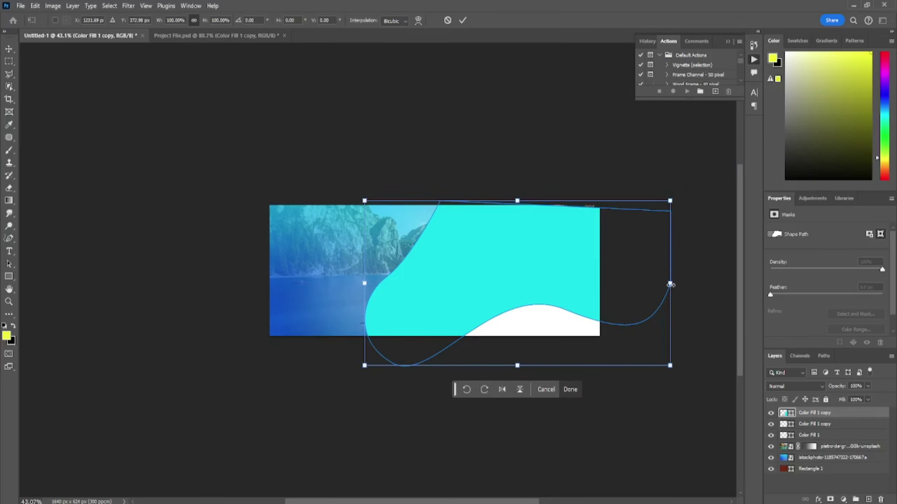
pyautogui.moveTo(669, 285); pyautogui.dragTo(720, 285)
pyautogui.moveTo(488, 283)
pyautogui.mouseDown()
pyautogui.moveTo(532, 287)
pyautogui.moveTo(535, 276)
pyautogui.mouseUp()
pyautogui.press('Return')
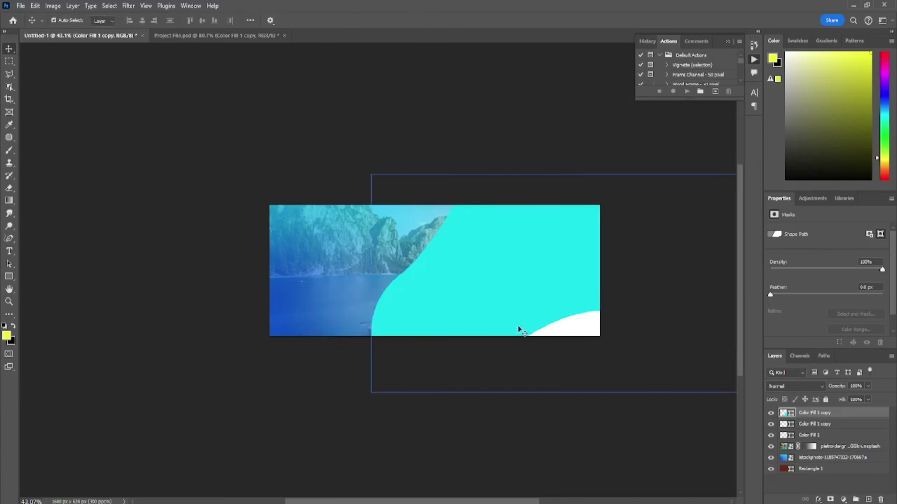
# Move the teal copy below Color Fill 1 and lower it into a band above the wave
pyautogui.moveTo(812, 424); pyautogui.dragTo(810, 437)
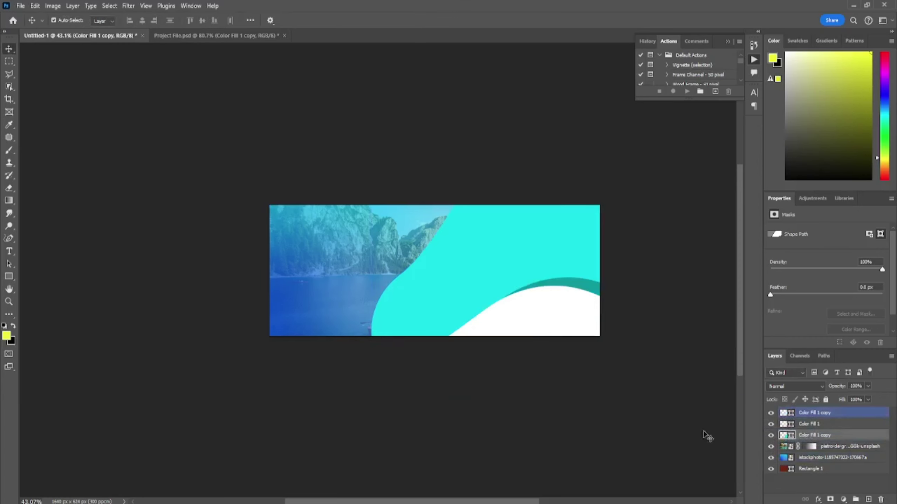
pyautogui.moveTo(703, 430); pyautogui.dragTo(421, 236)
pyautogui.scroll(3, 475, 335)
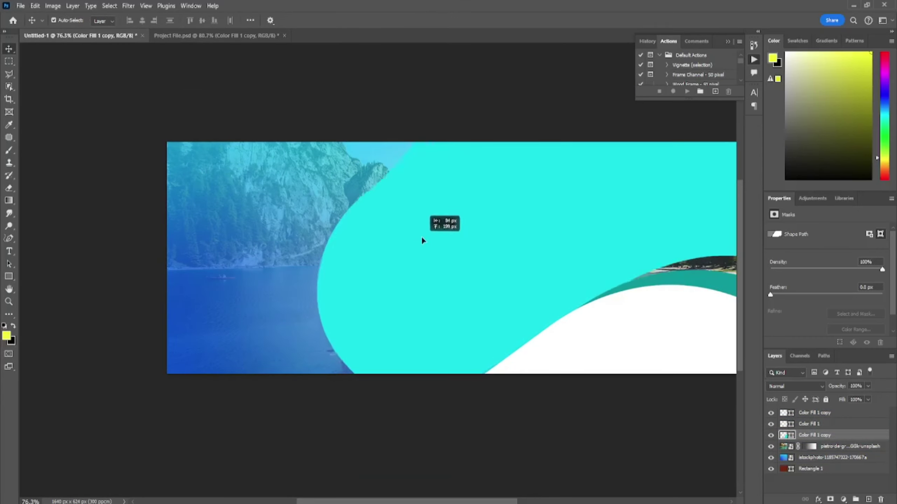
pyautogui.moveTo(422, 240)
pyautogui.mouseDown()
pyautogui.moveTo(409, 351)
pyautogui.moveTo(438, 347)
pyautogui.mouseUp()
pyautogui.scroll(-1, 424, 294)
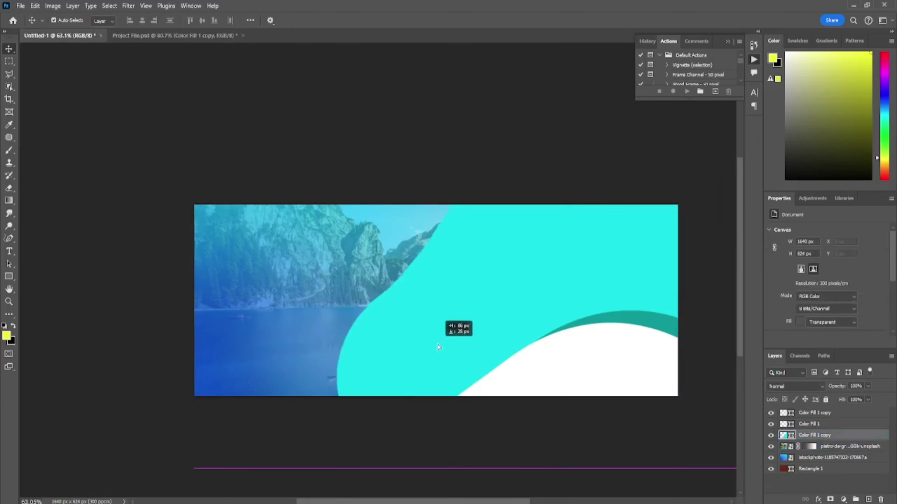
pyautogui.click(286, 144)
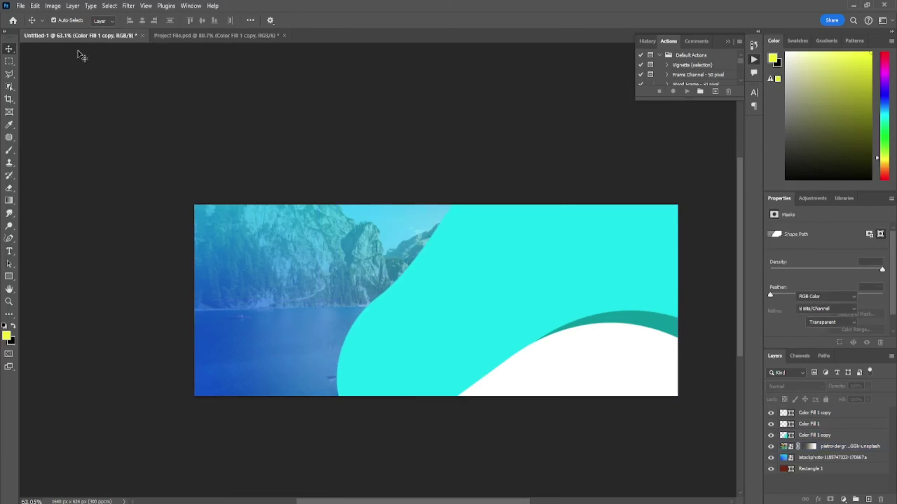
pyautogui.click(19, 6)
# Place the mountain-lake photo and clip its layer into the curved shape between the Color Fills
pyautogui.click(60, 216)
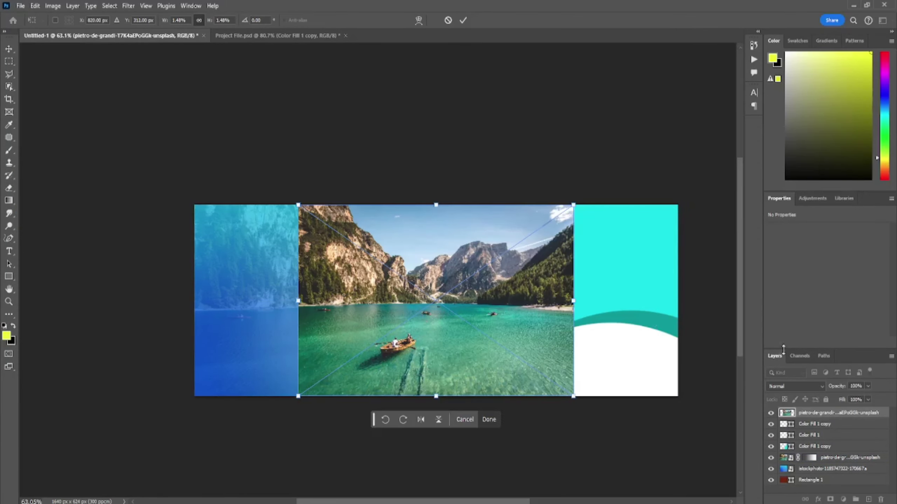
pyautogui.keyDown('alt'); pyautogui.click(822, 418); pyautogui.keyUp('alt')
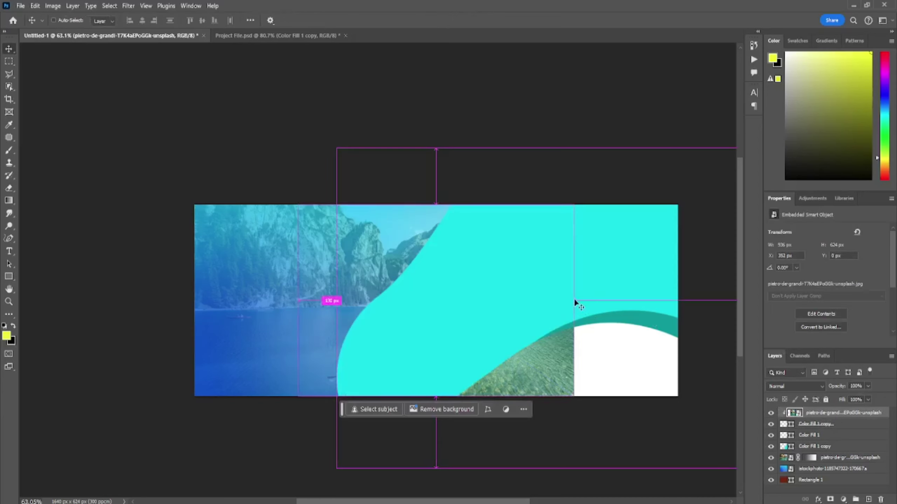
pyautogui.press('Return')
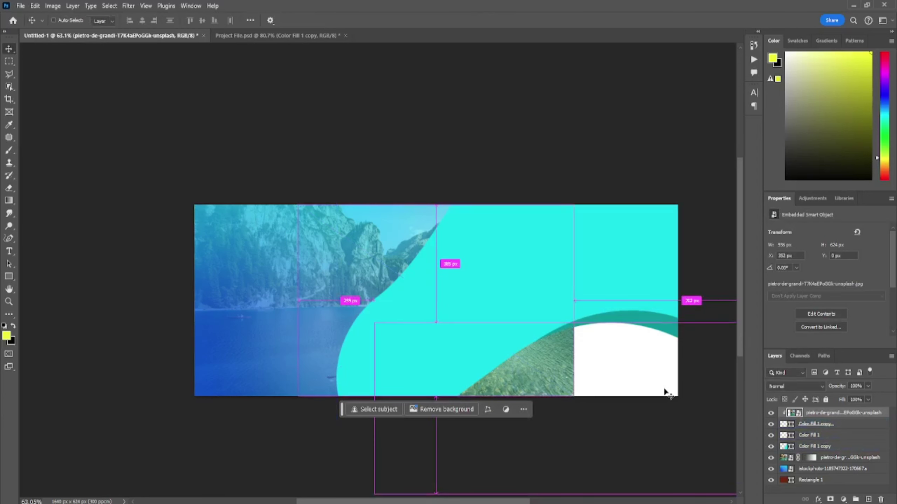
pyautogui.moveTo(666, 337); pyautogui.dragTo(579, 361)
pyautogui.scroll(2, 579, 360)
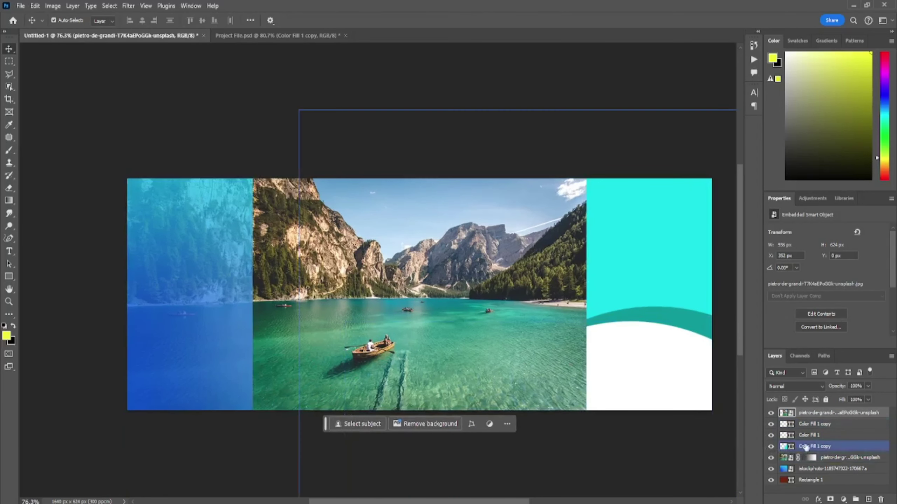
pyautogui.moveTo(823, 412); pyautogui.dragTo(810, 446)
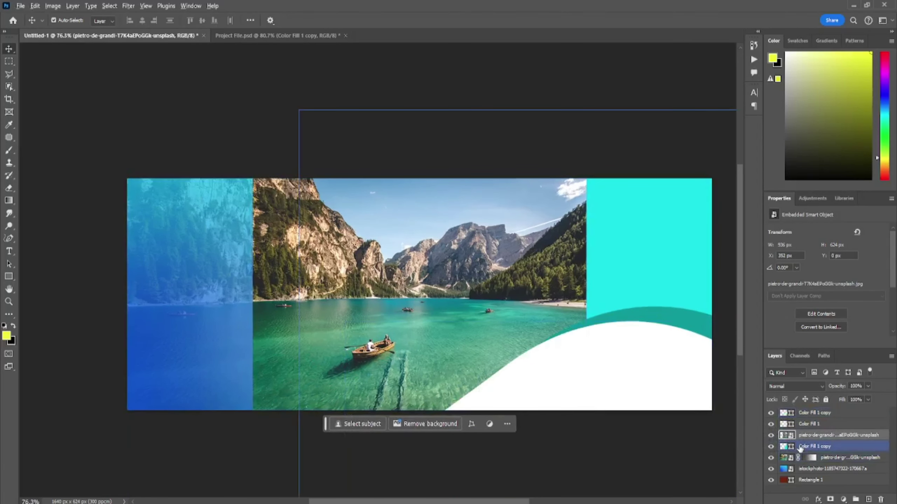
pyautogui.hotkey('ctrl', 'alt', 'g')
pyautogui.scroll(-2, 602, 358)
# Enlarge the clipped lake photo to fill the curved right-side shape
pyautogui.hotkey('ctrl', 't')
pyautogui.moveTo(616, 317)
pyautogui.mouseDown()
pyautogui.moveTo(423, 235)
pyautogui.moveTo(536, 258)
pyautogui.mouseUp()
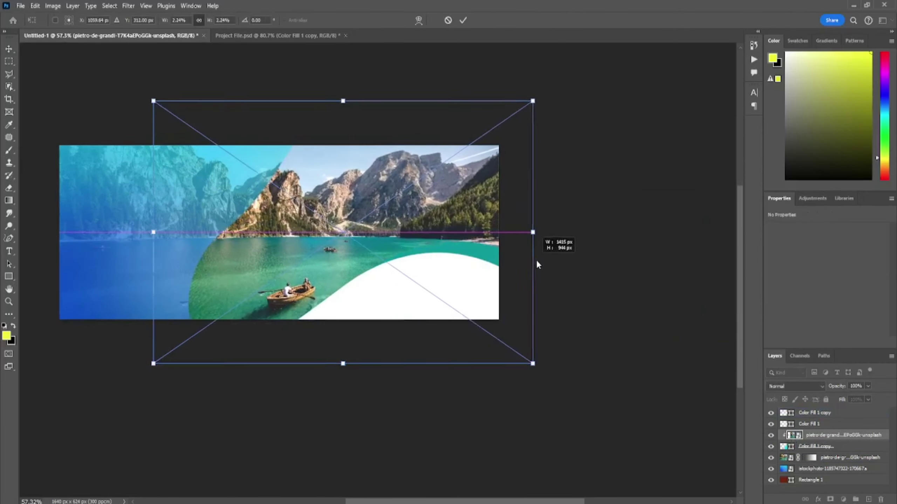
pyautogui.moveTo(364, 221); pyautogui.dragTo(369, 225)
pyautogui.press('Return')
pyautogui.scroll(2, 265, 146)
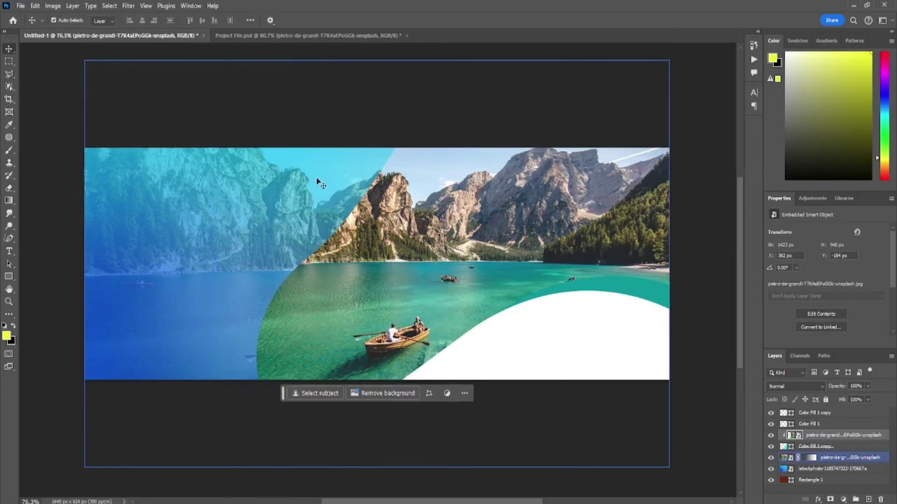
# Apply a 4.5 px Gaussian Blur smart filter to the clipped lake photo layer
pyautogui.click(791, 424)
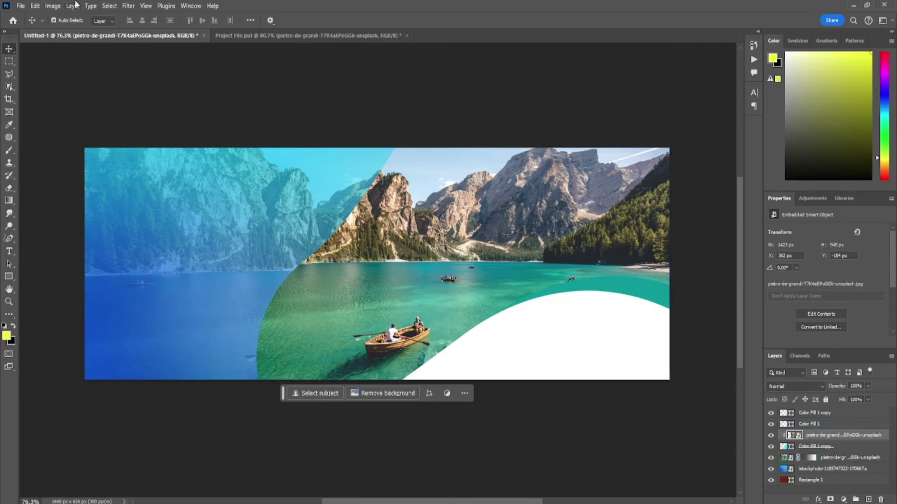
pyautogui.click(129, 6)
pyautogui.moveTo(134, 129)
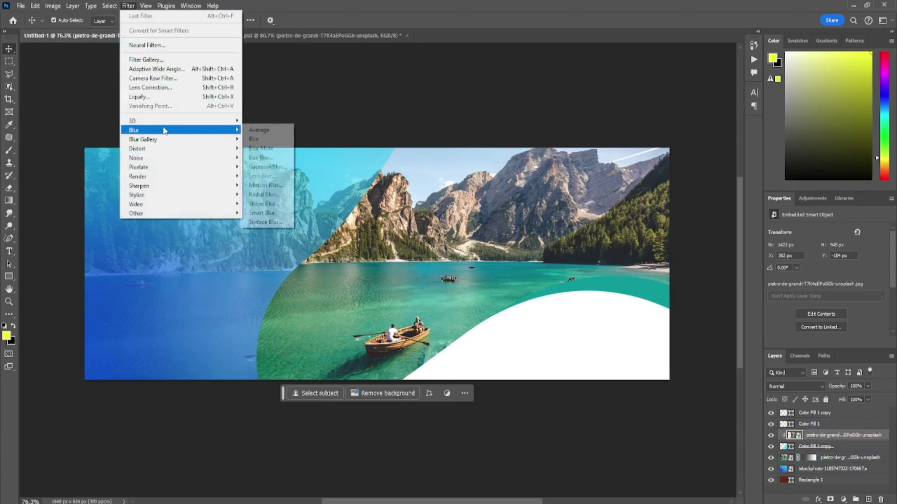
pyautogui.click(276, 167)
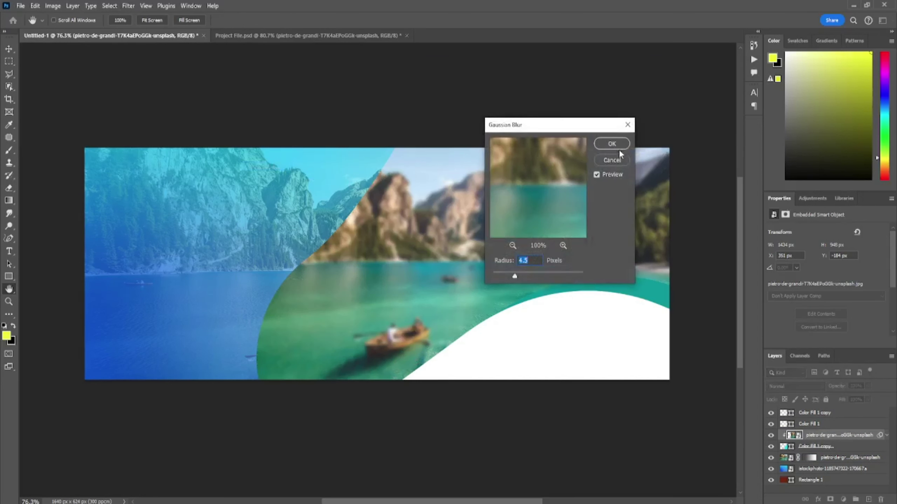
pyautogui.click(611, 143)
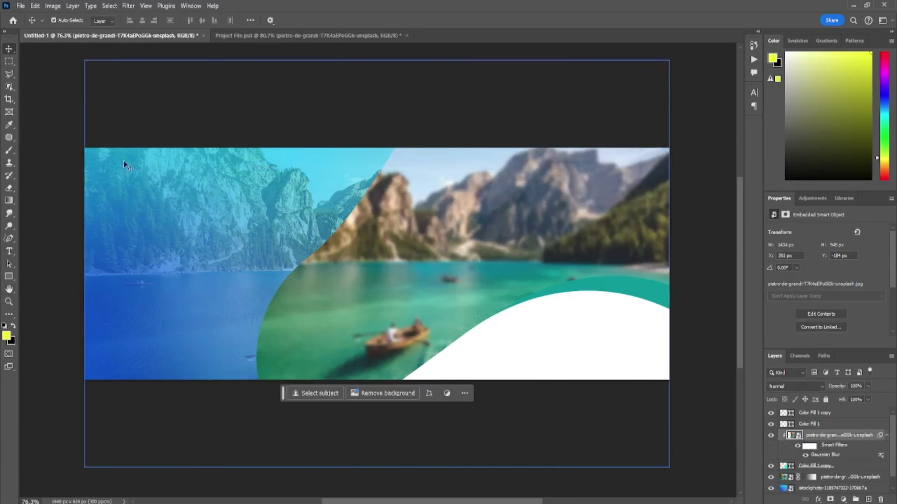
pyautogui.click(8, 204)
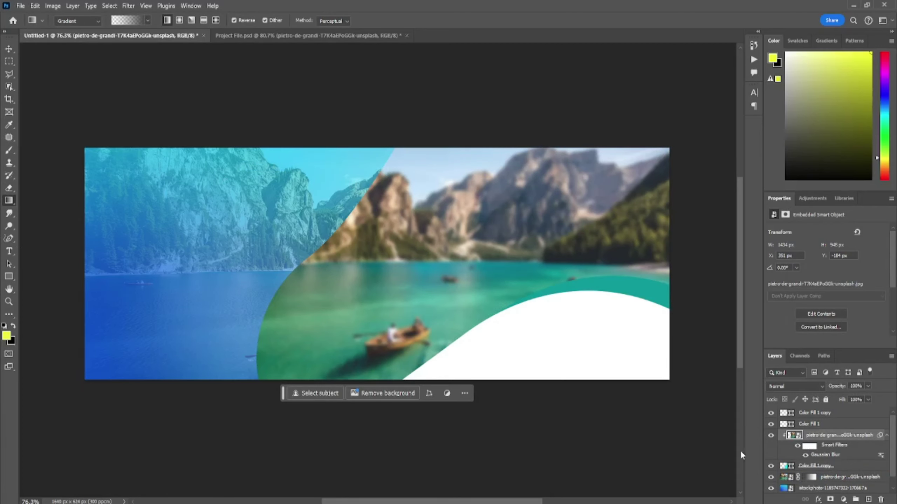
# Place a copy of the blue backdrop above the lake photo, clipped to it
pyautogui.moveTo(816, 487); pyautogui.dragTo(822, 429)
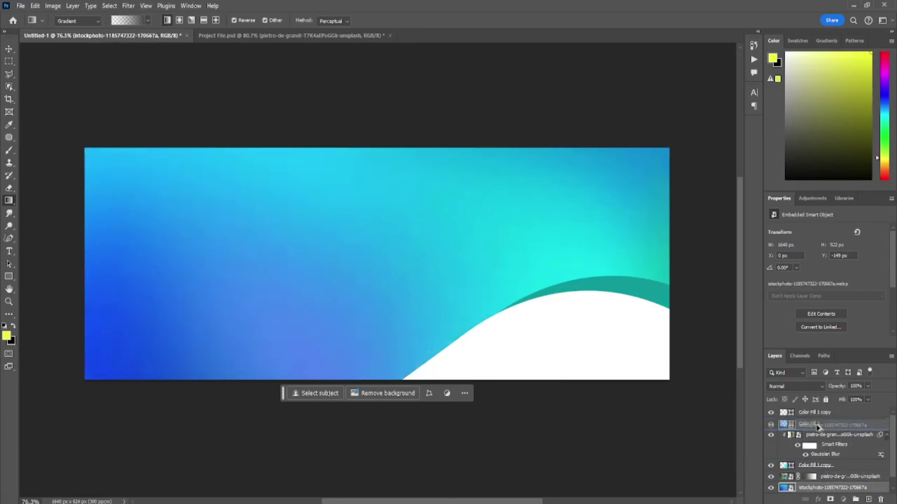
pyautogui.keyDown('alt'); pyautogui.click(809, 437); pyautogui.keyUp('alt')
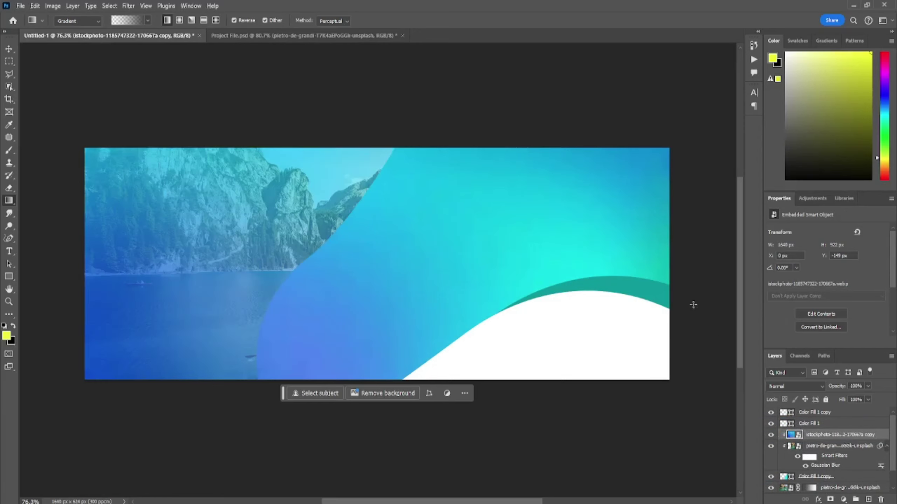
pyautogui.moveTo(666, 145)
pyautogui.mouseDown()
pyautogui.moveTo(629, 180)
pyautogui.moveTo(361, 260)
pyautogui.mouseUp()
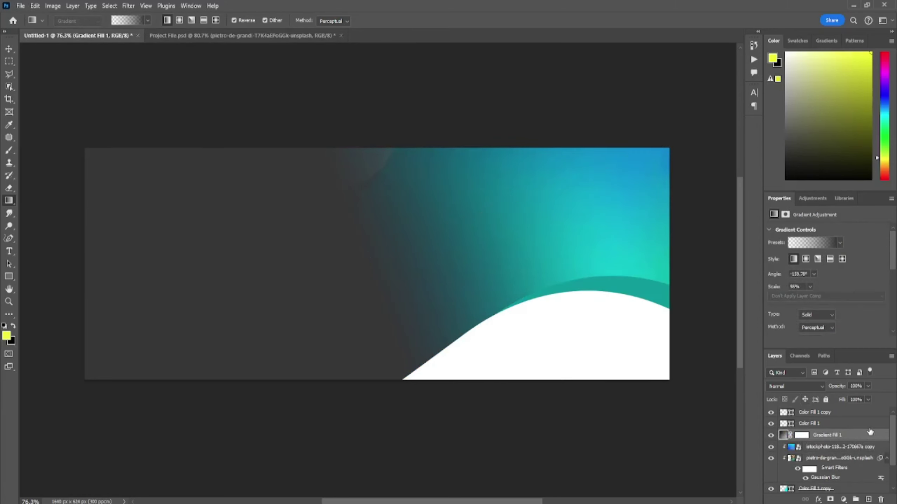
pyautogui.hotkey('ctrl', 'z')
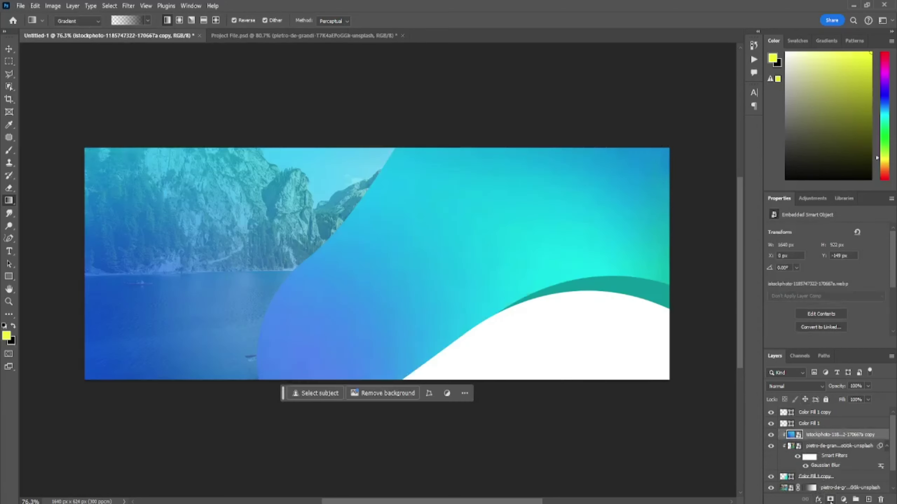
# Add a layer mask to the blue copy and draw a gradient fading it to reveal the lake
pyautogui.click(830, 499)
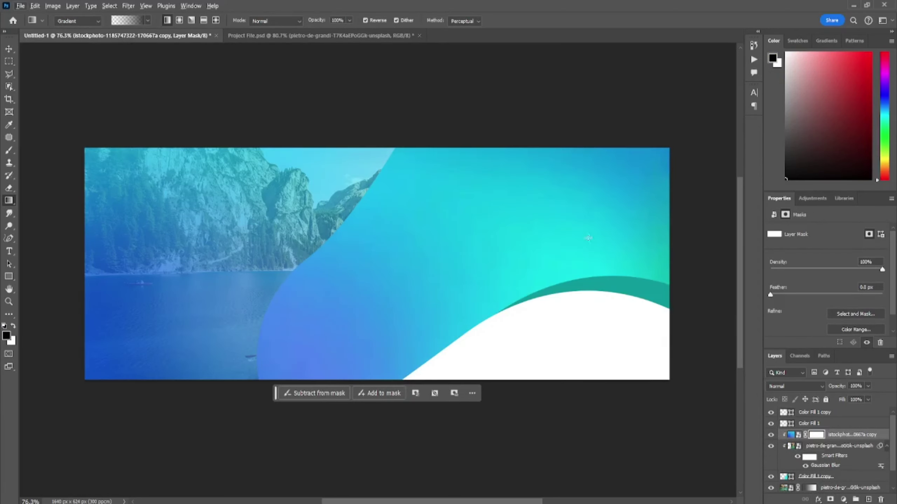
pyautogui.moveTo(324, 298); pyautogui.dragTo(436, 233)
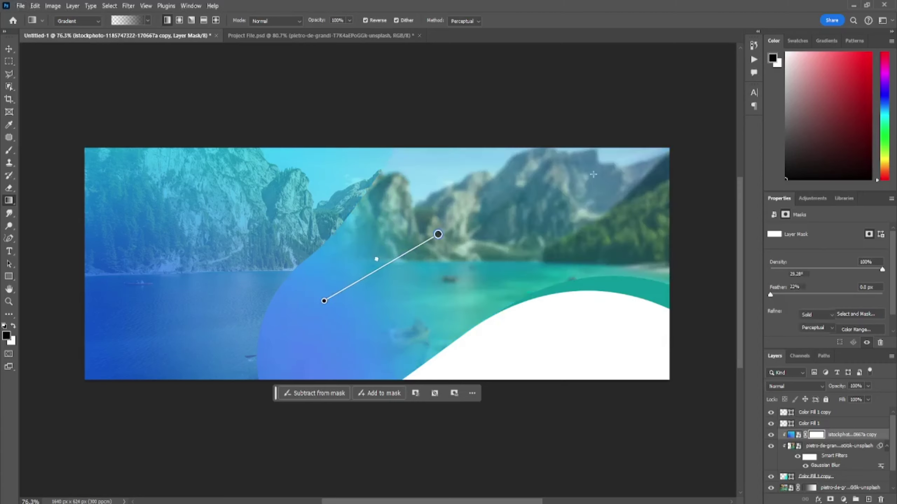
pyautogui.moveTo(681, 134); pyautogui.dragTo(494, 248)
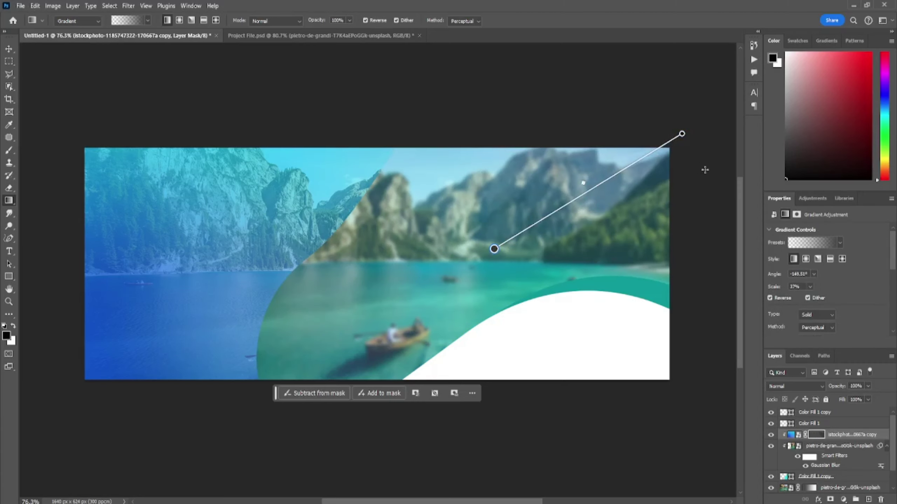
pyautogui.moveTo(705, 170); pyautogui.dragTo(460, 254)
pyautogui.moveTo(457, 305)
pyautogui.mouseDown()
pyautogui.moveTo(581, 245)
pyautogui.moveTo(496, 257)
pyautogui.moveTo(330, 344)
pyautogui.mouseUp()
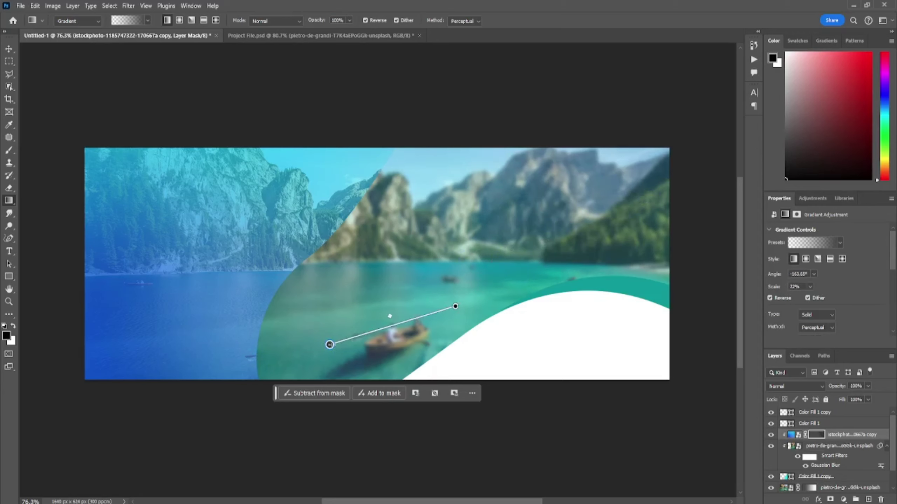
pyautogui.press('Return')
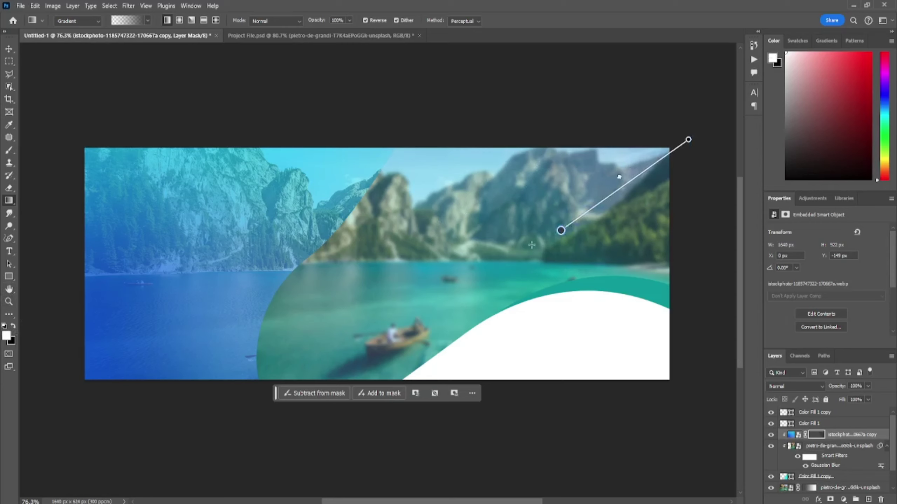
# Redraw the mask gradient from the top-right corner to refine the fade
pyautogui.moveTo(561, 230); pyautogui.dragTo(649, 176)
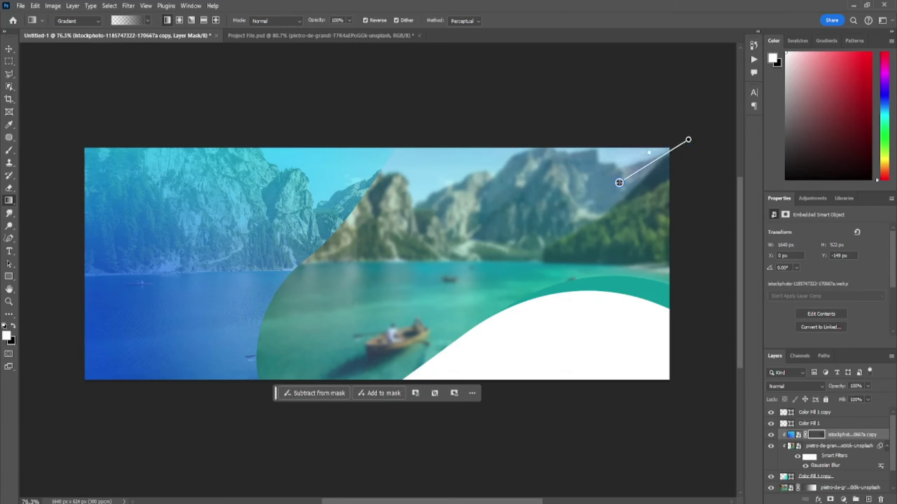
pyautogui.click(826, 451)
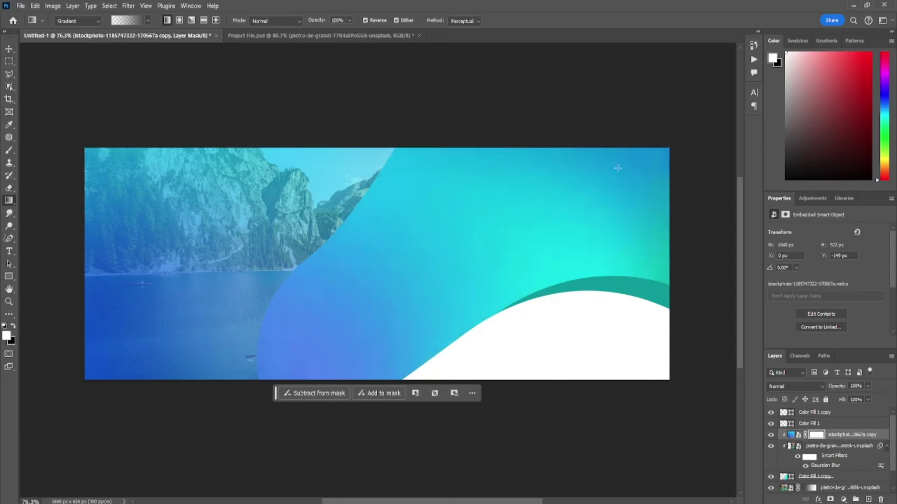
pyautogui.moveTo(680, 148); pyautogui.dragTo(323, 300)
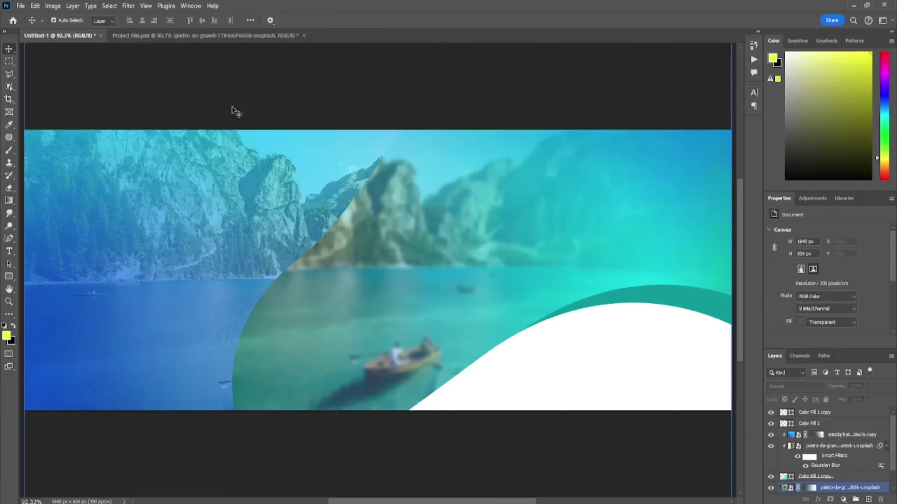
# Move Color Fill 1 copy lower in the stack and recolour it teal 00a2a2
pyautogui.scroll(-2, 233, 112)
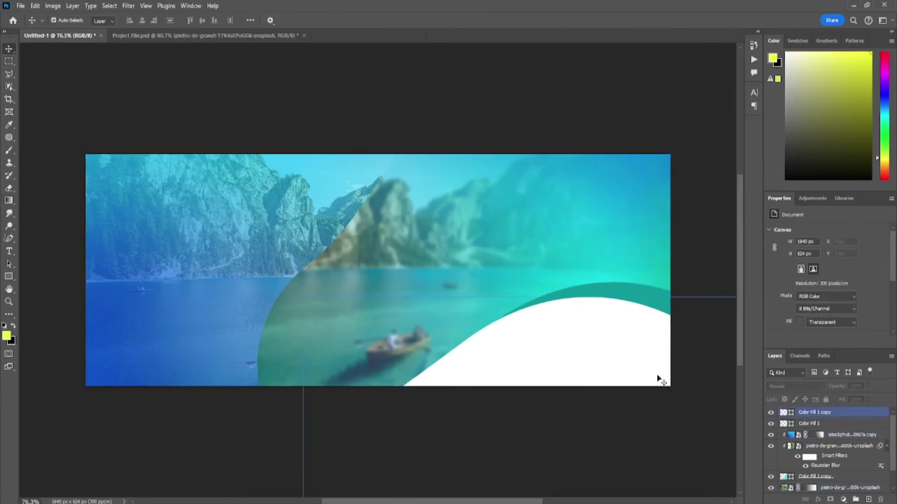
pyautogui.click(822, 455)
pyautogui.moveTo(811, 480); pyautogui.dragTo(809, 480)
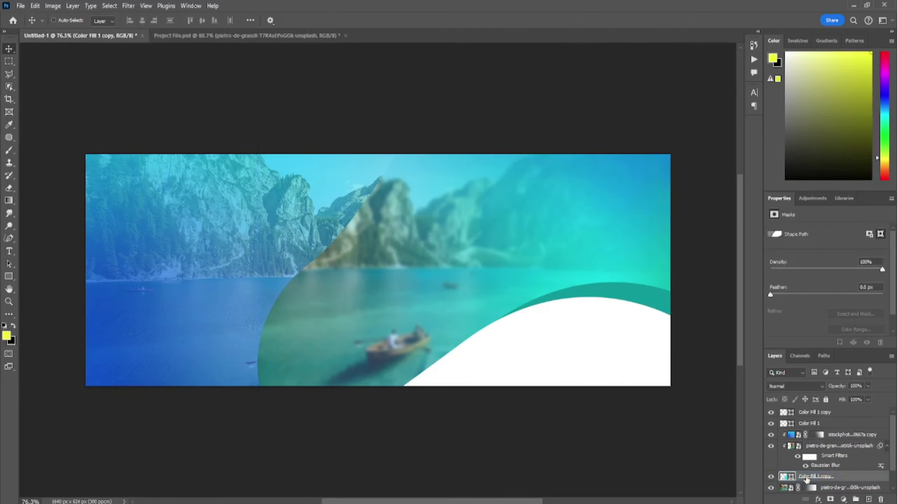
pyautogui.doubleClick(782, 477)
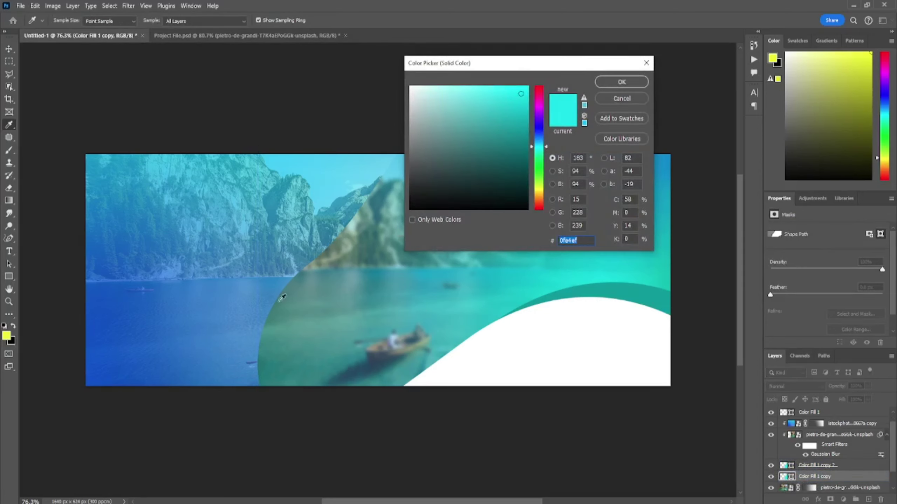
pyautogui.press('BackSpace')
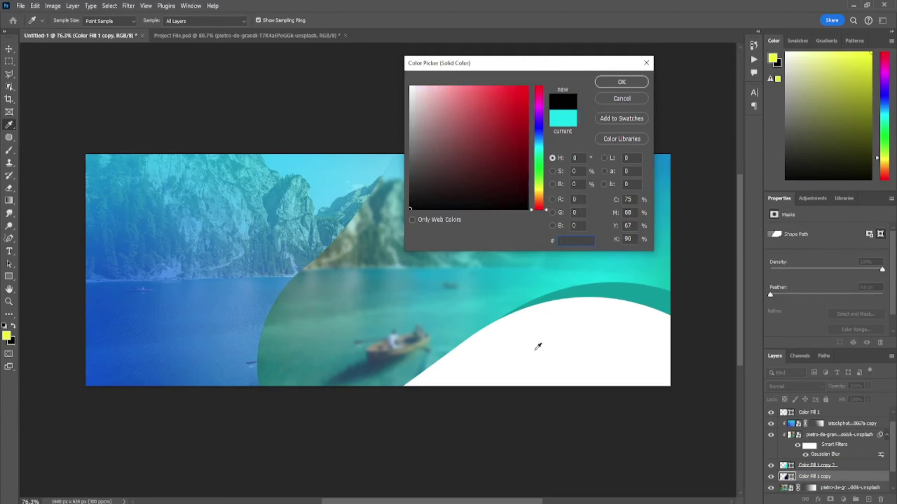
pyautogui.click(654, 293)
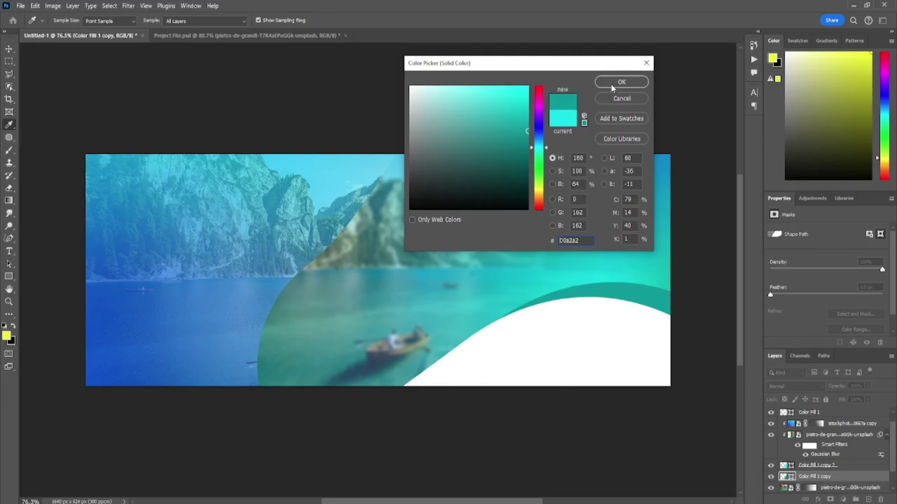
pyautogui.click(621, 82)
# Shift the teal band slightly left to edge the curved lake panel
pyautogui.hotkey('ctrl', 't')
pyautogui.scroll(3, 290, 192)
pyautogui.moveTo(354, 232); pyautogui.dragTo(344, 221)
pyautogui.press('Return')
pyautogui.hotkey('ctrl', '0')
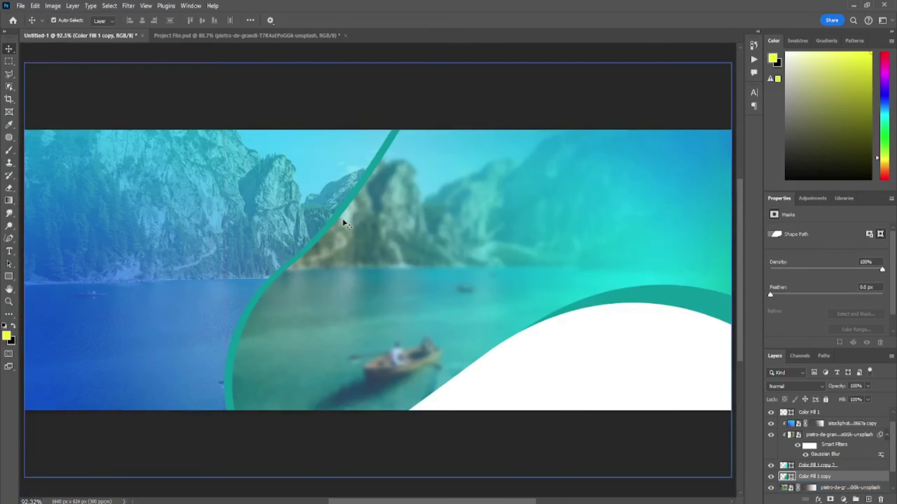
pyautogui.scroll(-3, 342, 221)
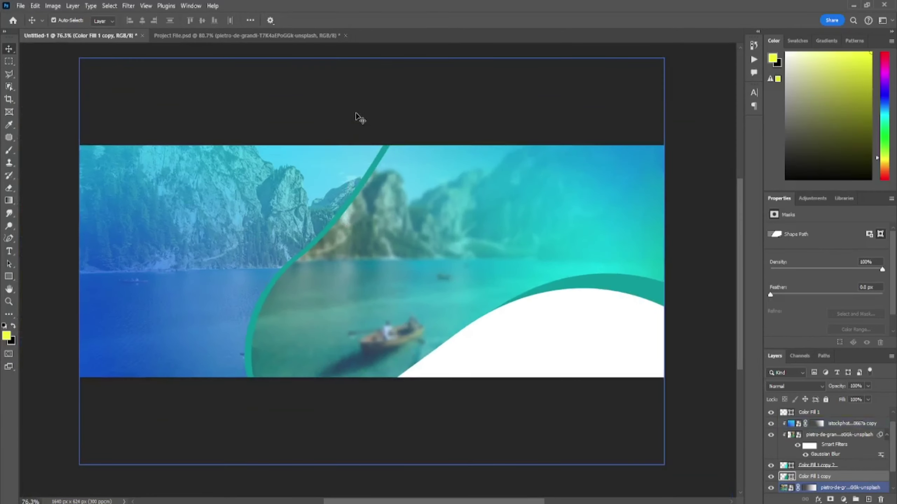
# Paste the woman with the suitcase, enlarge her, and place her layer beneath the colour fills
pyautogui.hotkey('ctrl', 'v')
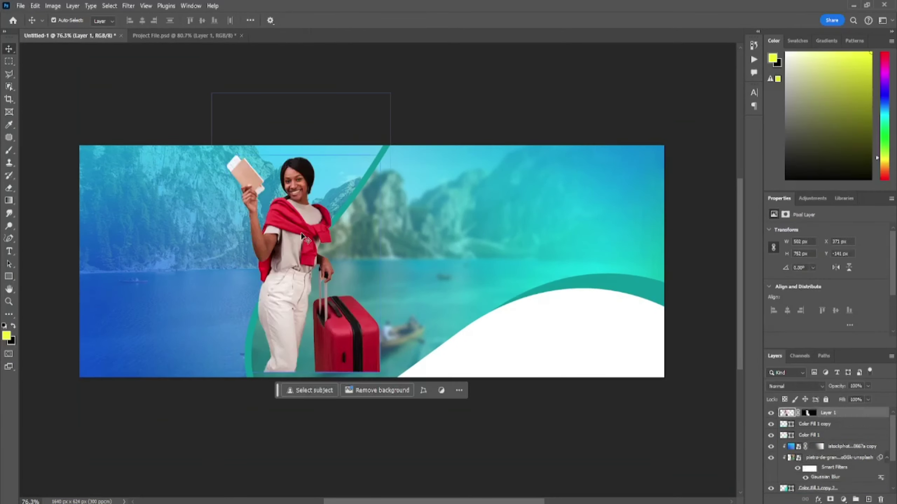
pyautogui.moveTo(335, 215)
pyautogui.mouseDown()
pyautogui.moveTo(440, 224)
pyautogui.moveTo(444, 245)
pyautogui.mouseUp()
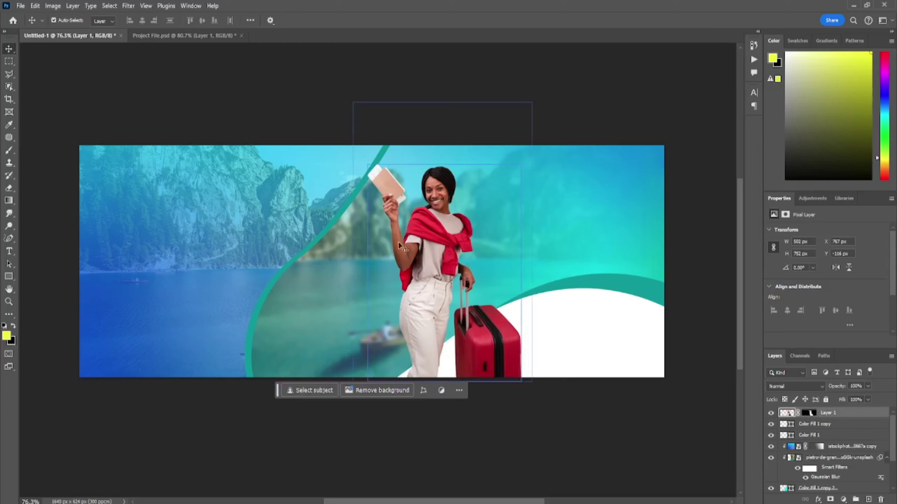
pyautogui.hotkey('ctrl', 't')
pyautogui.moveTo(531, 243); pyautogui.dragTo(542, 242)
pyautogui.moveTo(464, 236); pyautogui.dragTo(450, 254)
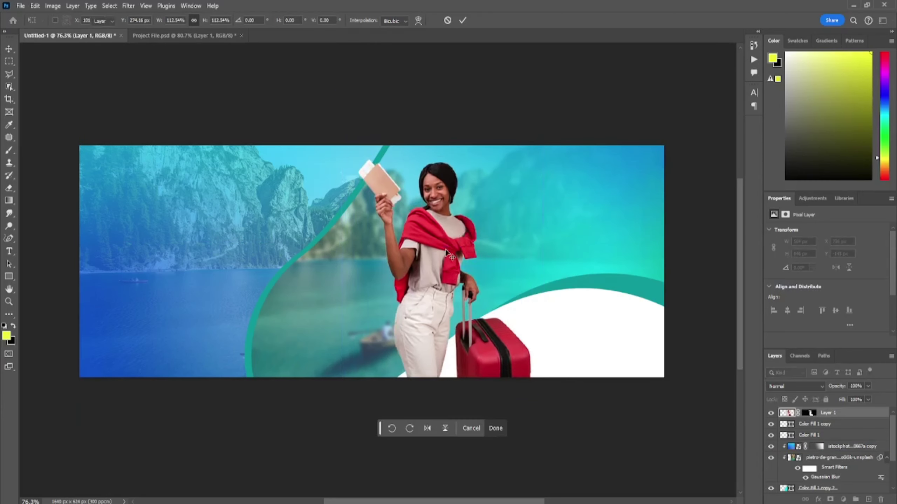
pyautogui.press('Return')
pyautogui.moveTo(827, 413)
pyautogui.mouseDown()
pyautogui.moveTo(838, 486)
pyautogui.moveTo(845, 438)
pyautogui.mouseUp()
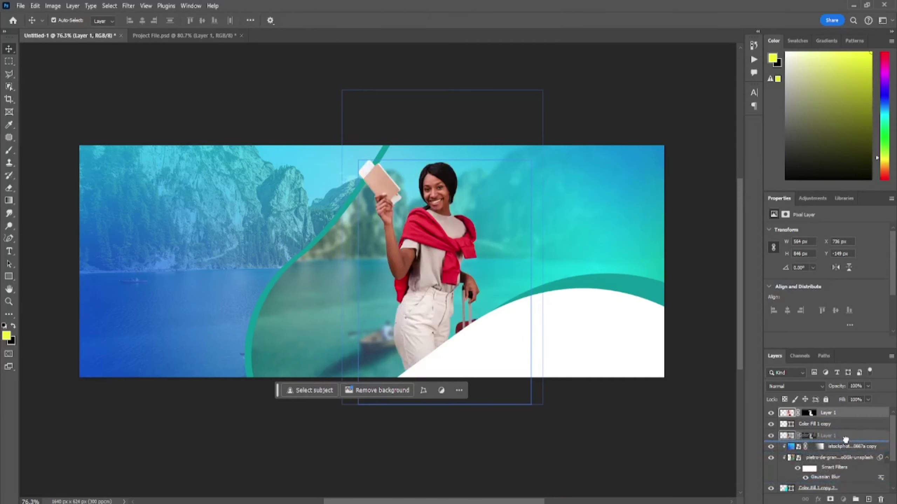
pyautogui.moveTo(845, 439); pyautogui.dragTo(853, 439)
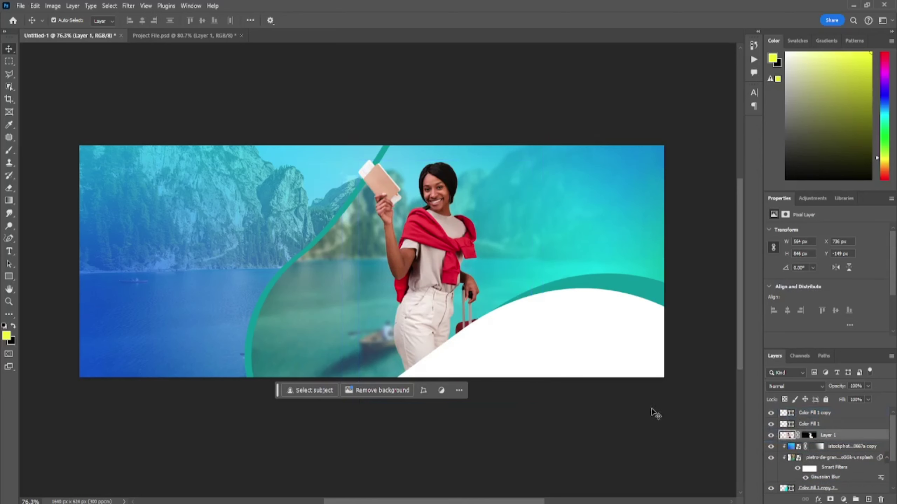
# Move the woman about 102 px right, scale her to 89%, and set her on the bottom edge
pyautogui.hotkey('ctrl', '0')
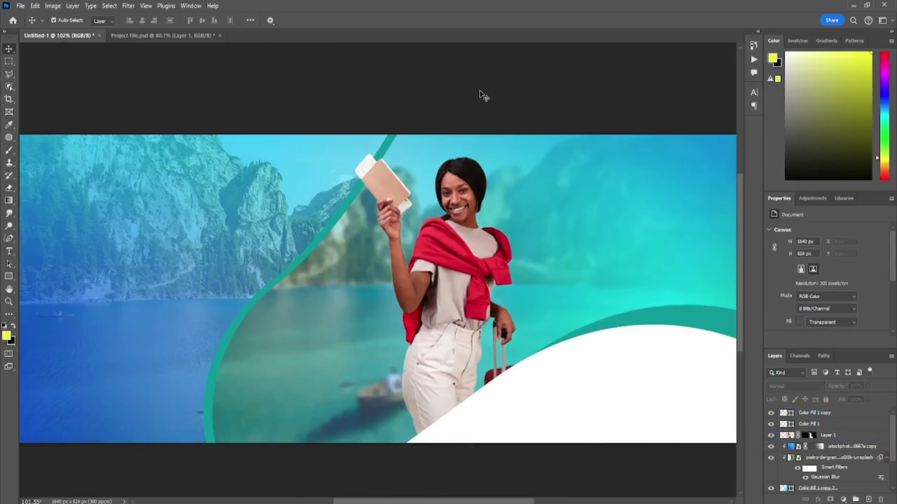
pyautogui.moveTo(478, 239)
pyautogui.mouseDown()
pyautogui.moveTo(523, 240)
pyautogui.moveTo(514, 234)
pyautogui.mouseUp()
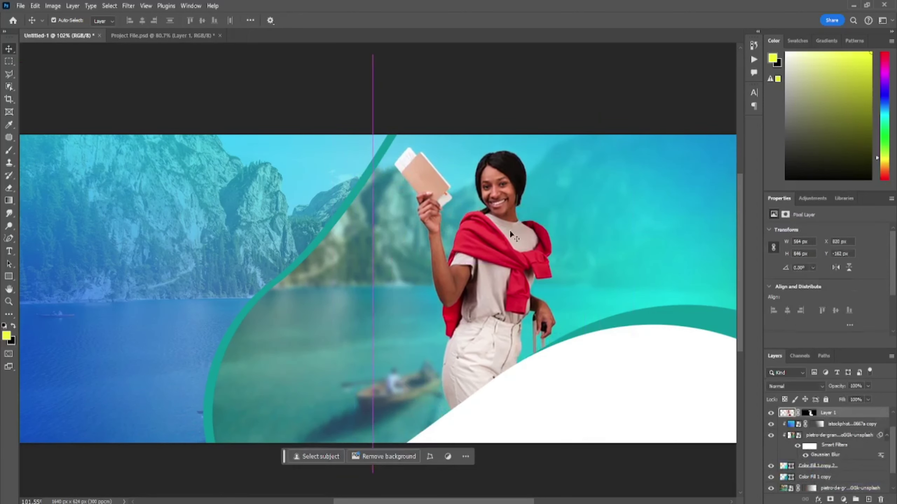
pyautogui.hotkey('ctrl', 't')
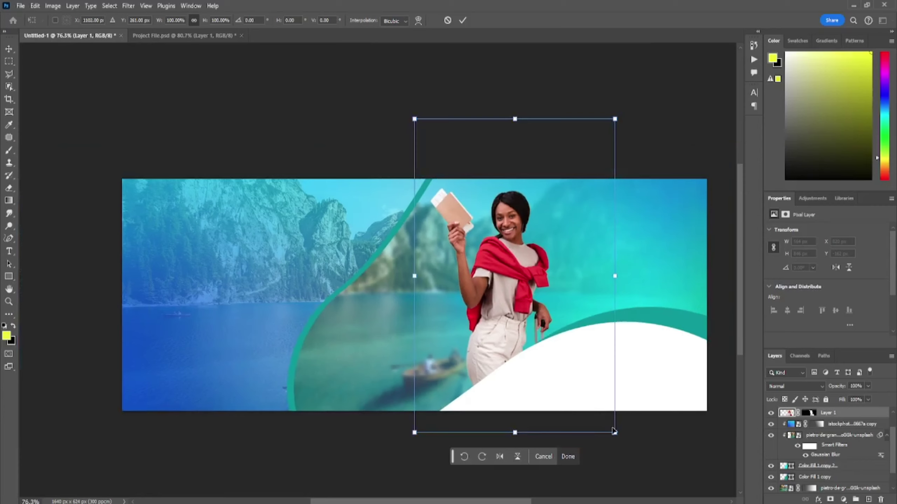
pyautogui.moveTo(615, 431); pyautogui.dragTo(592, 399)
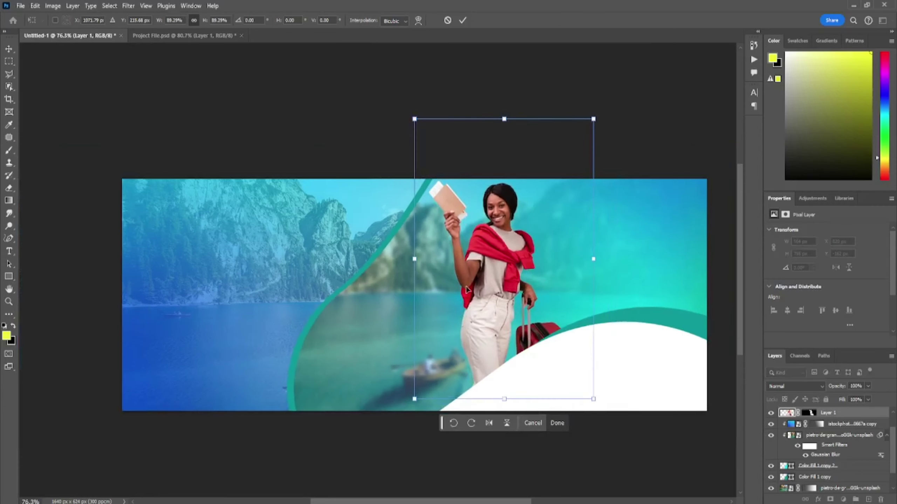
pyautogui.moveTo(489, 251); pyautogui.dragTo(487, 267)
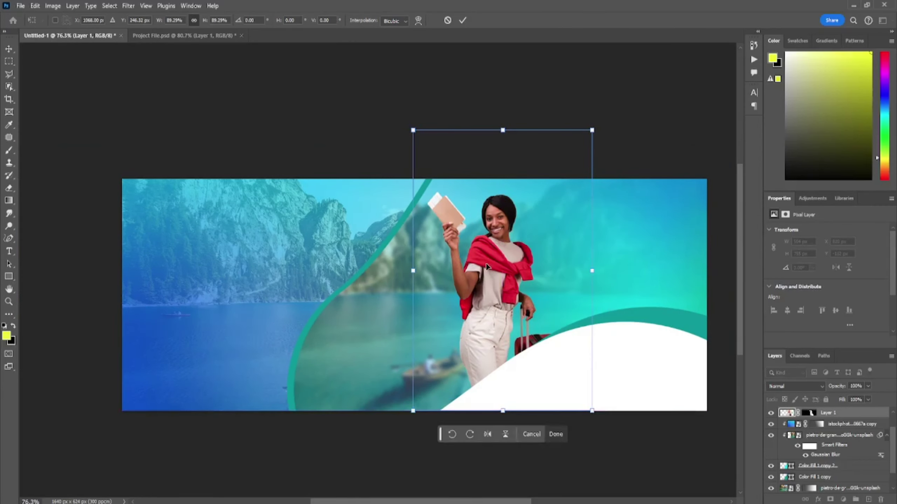
pyautogui.press('Return')
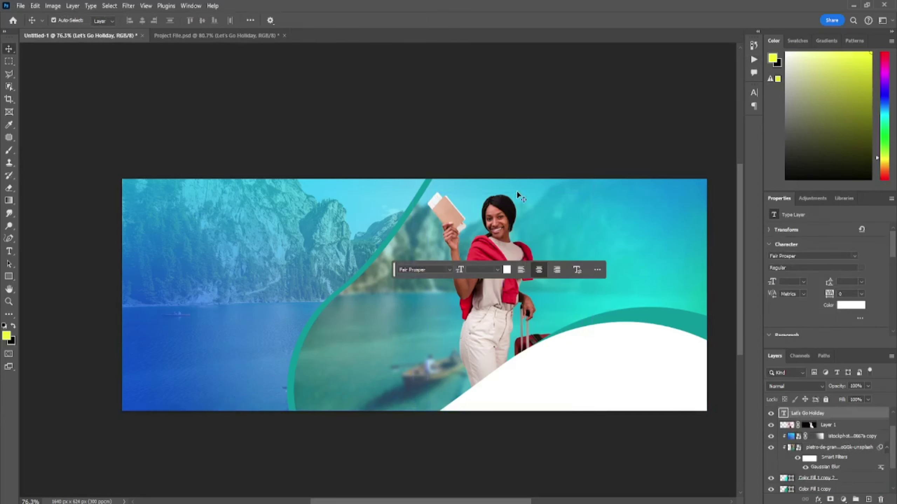
# Move the 'Let's Go Holiday' title to the upper right and scale it to about 85%
pyautogui.hotkey('ctrl', 't')
pyautogui.moveTo(578, 210)
pyautogui.mouseDown()
pyautogui.moveTo(633, 244)
pyautogui.moveTo(671, 216)
pyautogui.mouseUp()
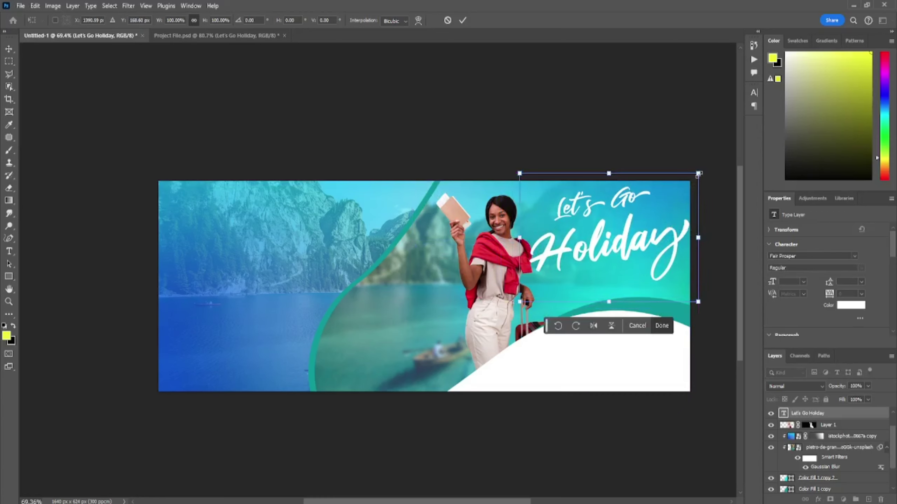
pyautogui.moveTo(698, 173); pyautogui.dragTo(670, 193)
pyautogui.moveTo(623, 241); pyautogui.dragTo(641, 229)
pyautogui.press('Return')
# Start a white circle over the left lake with the Ellipse tool
pyautogui.scroll(2, 508, 291)
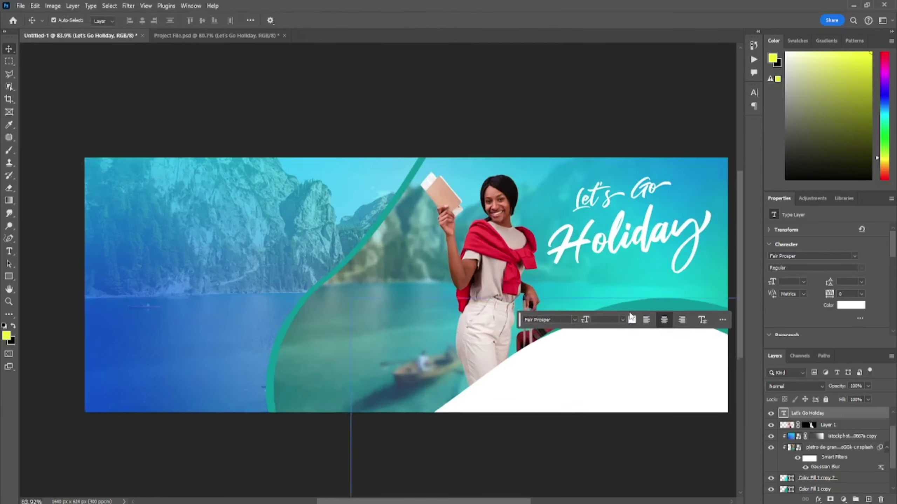
pyautogui.scroll(2, 351, 312)
pyautogui.scroll(1, 352, 313)
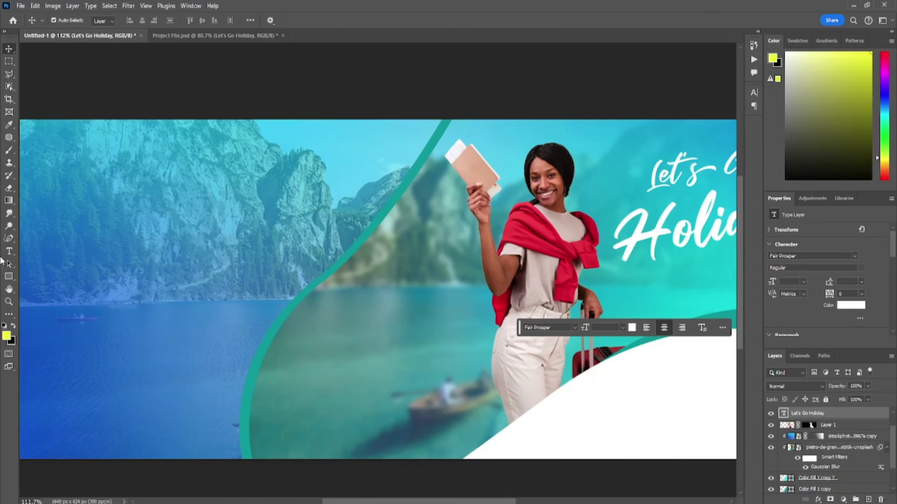
pyautogui.click(8, 276)
pyautogui.click(53, 285)
# Draw a white circle over the left lake and move it up and right
pyautogui.moveTo(124, 242)
pyautogui.mouseDown()
pyautogui.moveTo(231, 309)
pyautogui.moveTo(263, 387)
pyautogui.mouseUp()
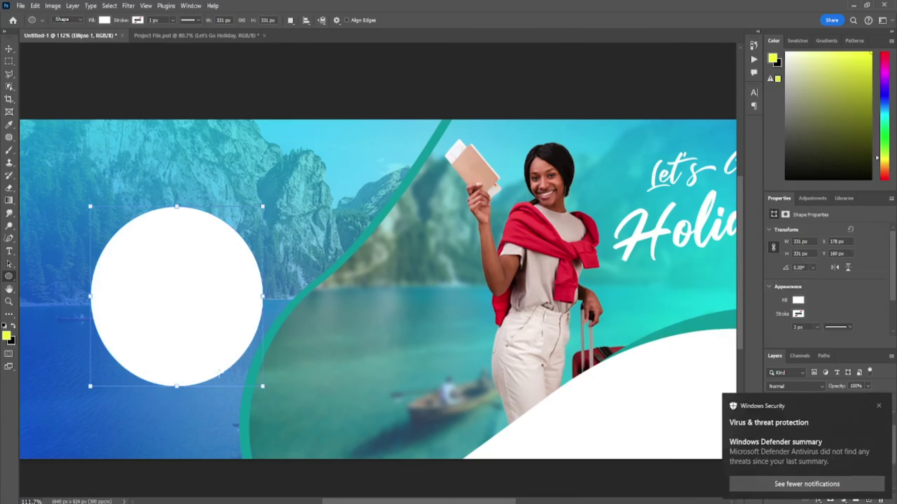
pyautogui.click(9, 49)
pyautogui.moveTo(201, 304); pyautogui.dragTo(321, 249)
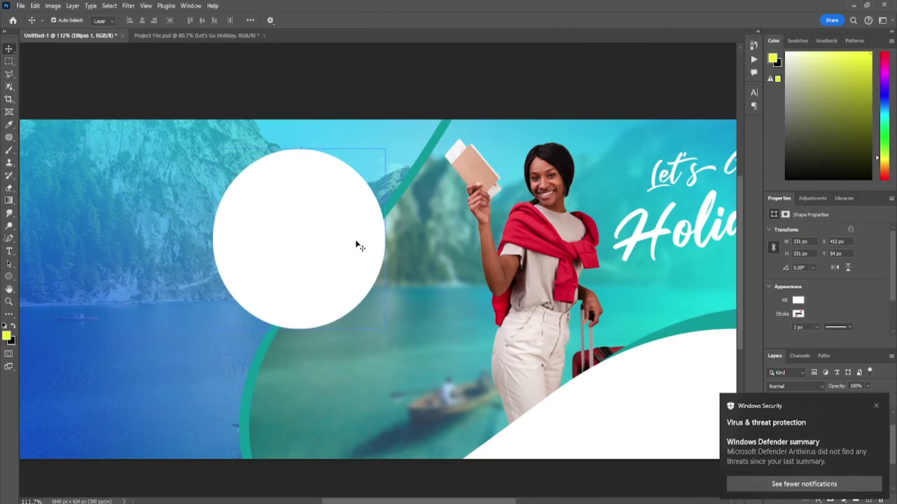
# Place the yellow-dress island photo and clip it into the white circle, repositioning it inside
pyautogui.click(20, 6)
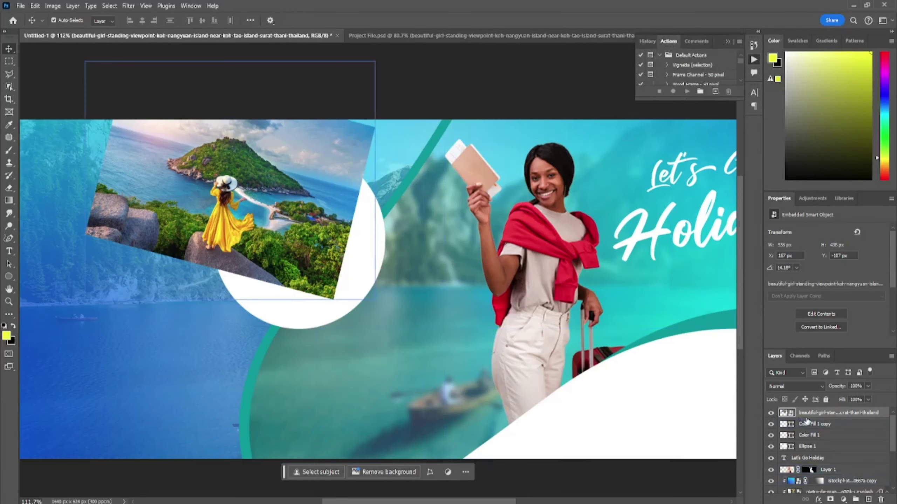
pyautogui.keyDown('alt'); pyautogui.click(810, 414); pyautogui.keyUp('alt')
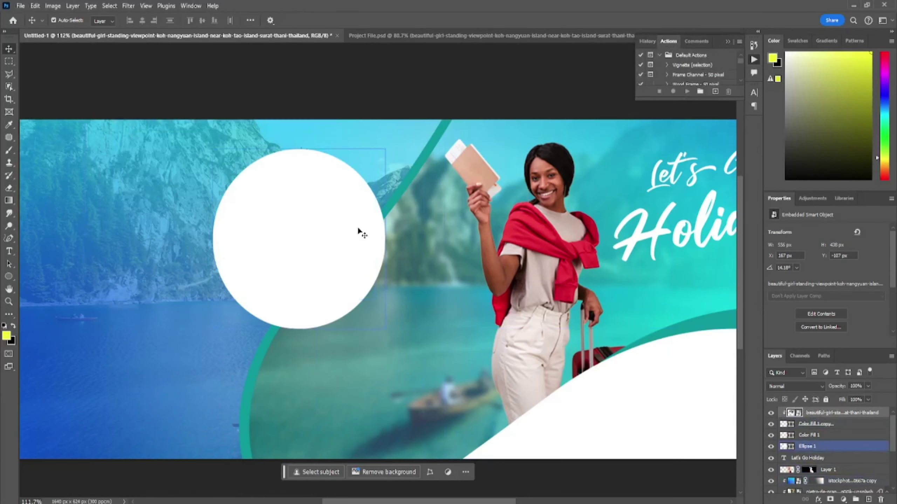
pyautogui.click(838, 446)
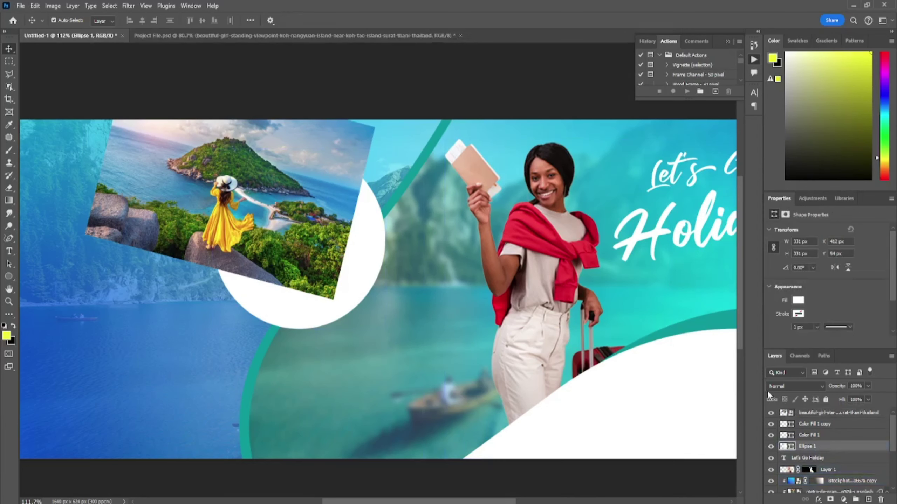
pyautogui.moveTo(808, 447); pyautogui.dragTo(820, 418)
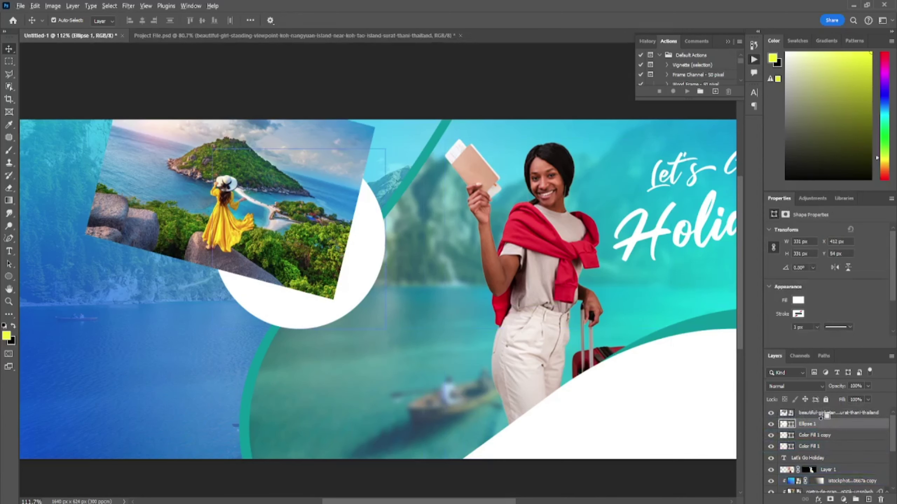
pyautogui.keyDown('alt'); pyautogui.click(809, 418); pyautogui.keyUp('alt')
pyautogui.moveTo(353, 254); pyautogui.dragTo(389, 282)
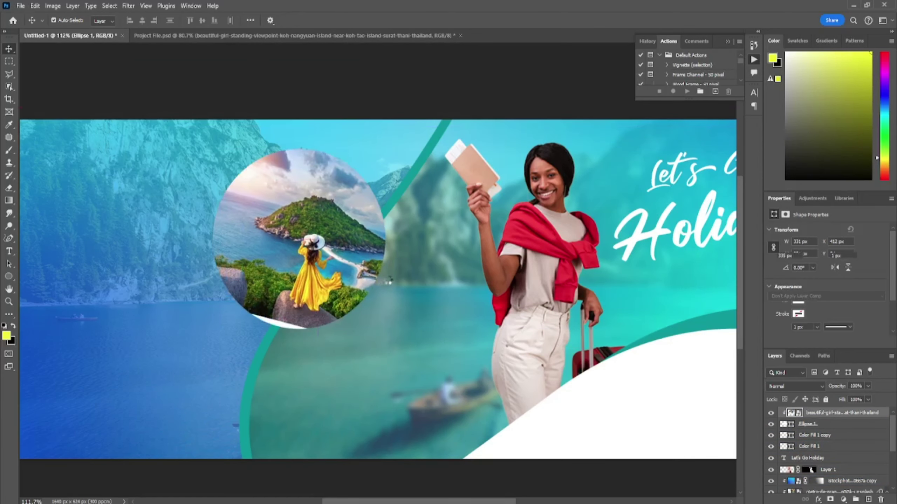
pyautogui.hotkey('ctrl', 't')
# Rotate slightly and enlarge the island photo within its circle
pyautogui.moveTo(466, 198); pyautogui.dragTo(489, 208)
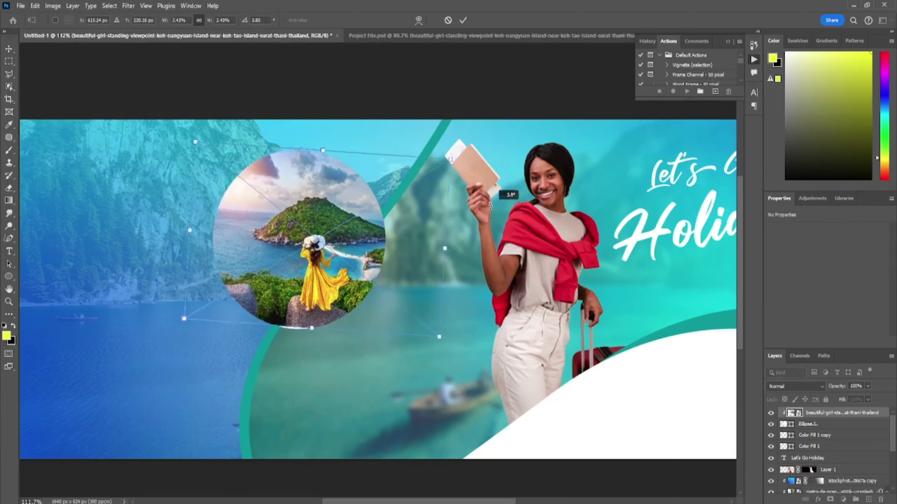
pyautogui.scroll(2, 307, 180)
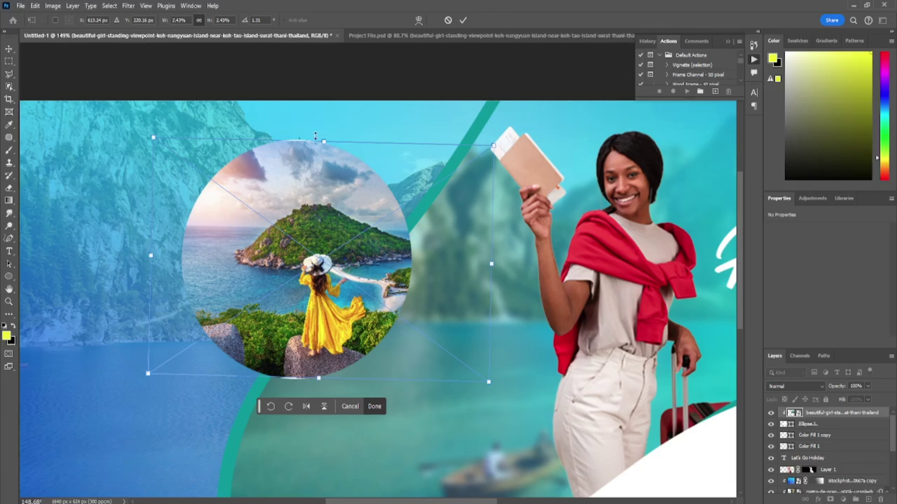
pyautogui.moveTo(316, 135); pyautogui.dragTo(316, 117)
pyautogui.moveTo(304, 194); pyautogui.dragTo(290, 183)
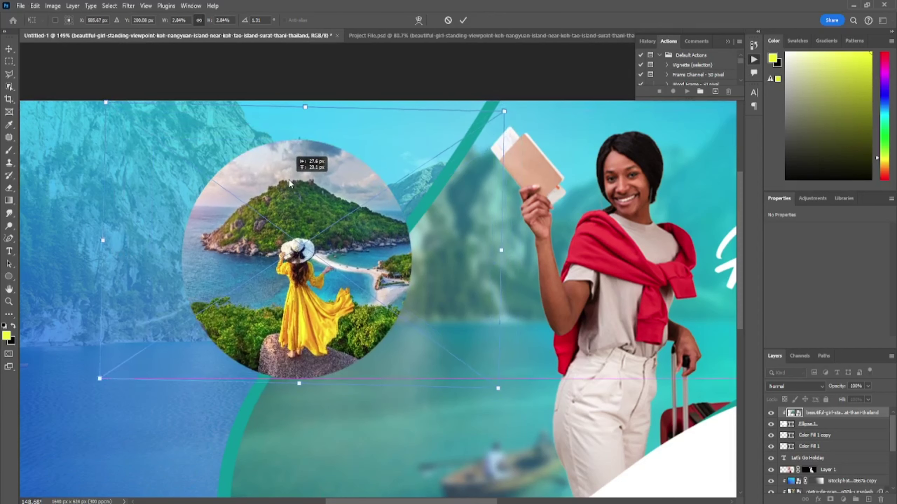
pyautogui.press('Return')
# Give the white circle a 5 px white outline
pyautogui.click(817, 433)
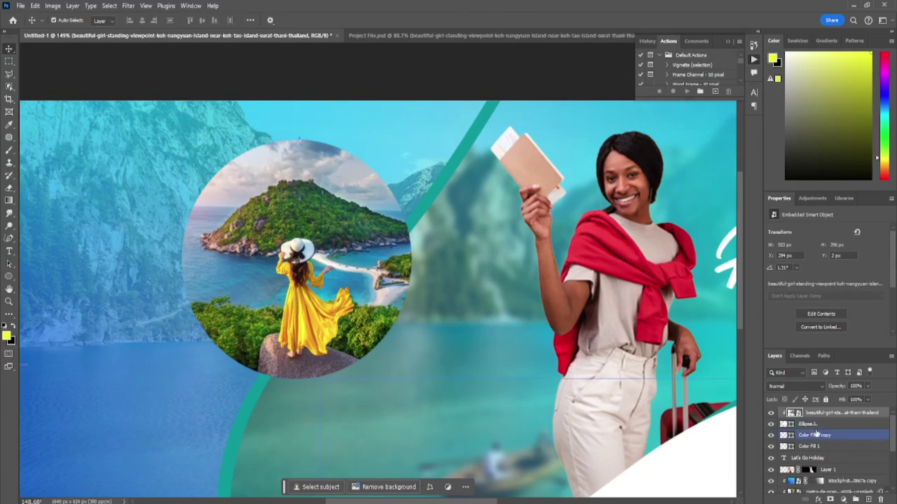
pyautogui.click(9, 277)
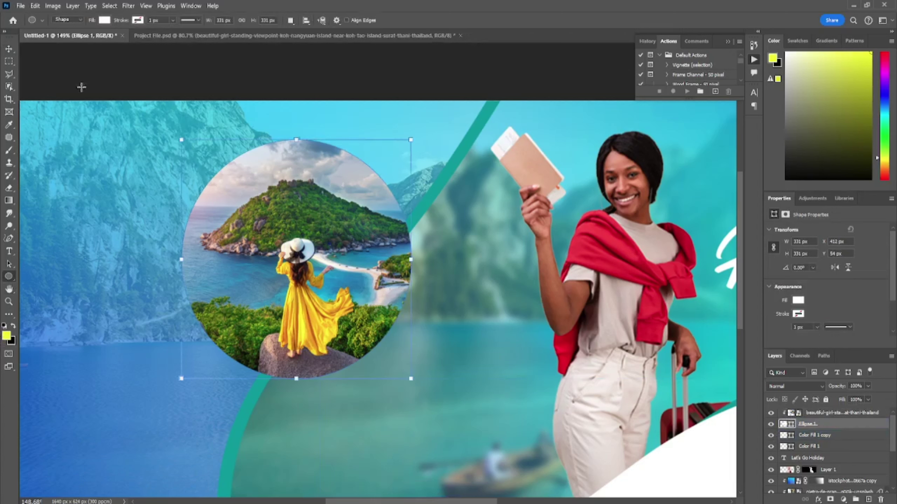
pyautogui.click(137, 20)
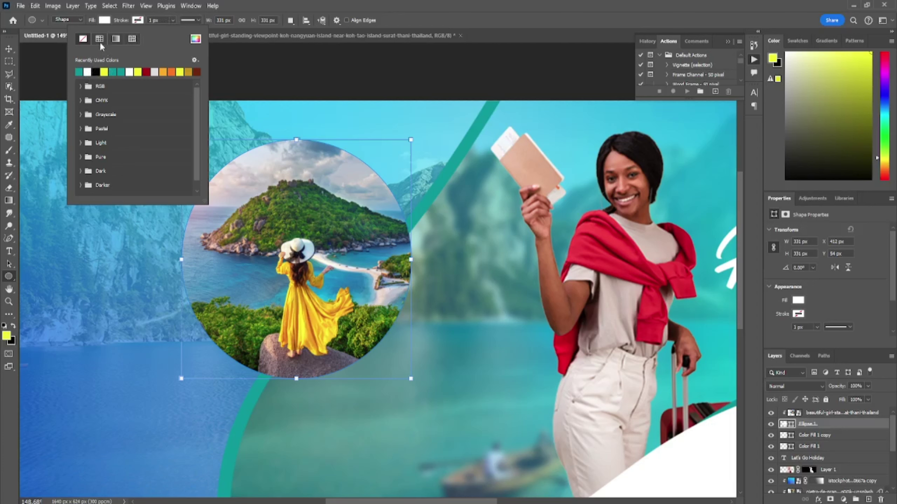
pyautogui.click(159, 19)
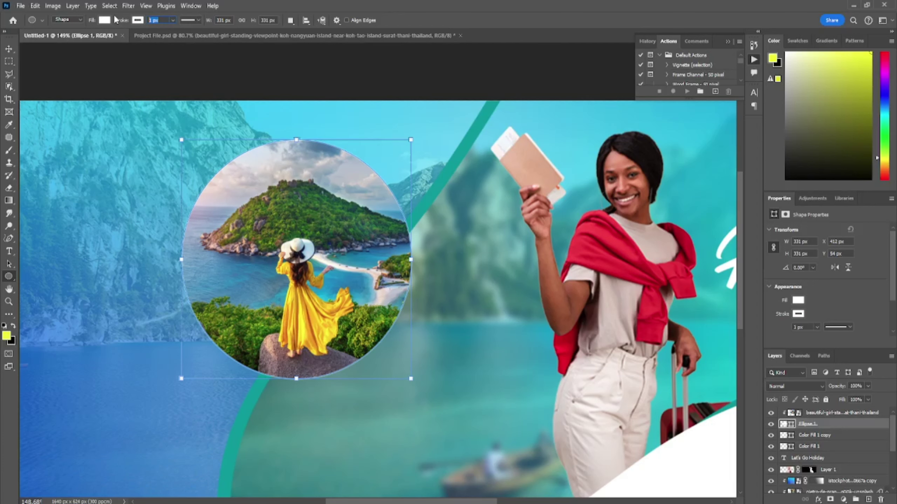
pyautogui.write('5')
pyautogui.press('Return')
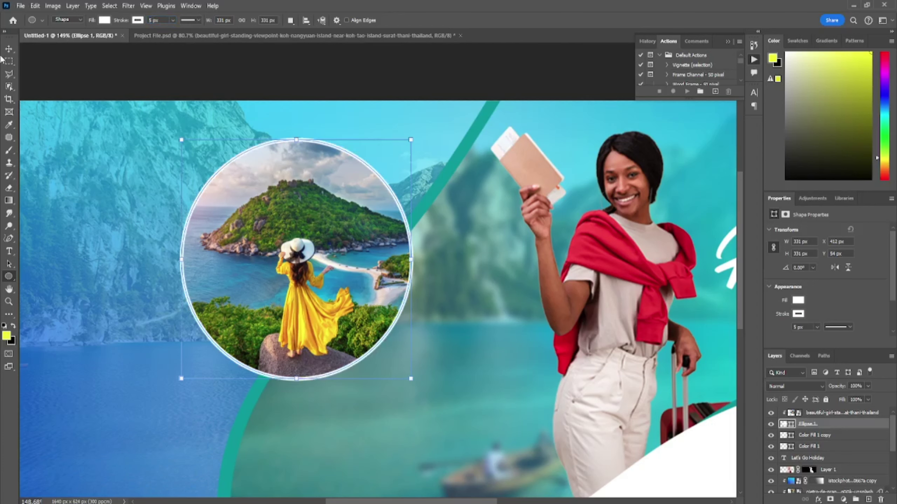
# Shrink the circular island photo to about 89% and move it up and right
pyautogui.click(9, 49)
pyautogui.scroll(-3, 159, 240)
pyautogui.scroll(-2, 176, 275)
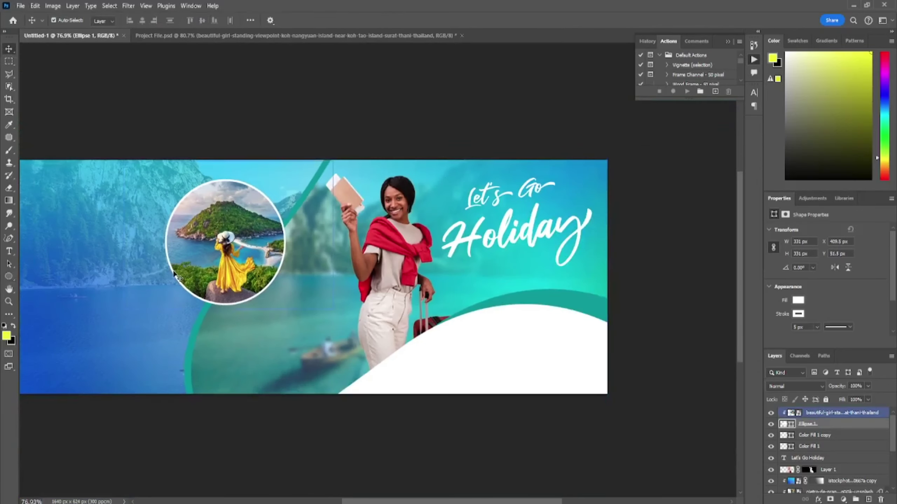
pyautogui.click(609, 346)
pyautogui.click(809, 416)
pyautogui.hotkey('ctrl', 't')
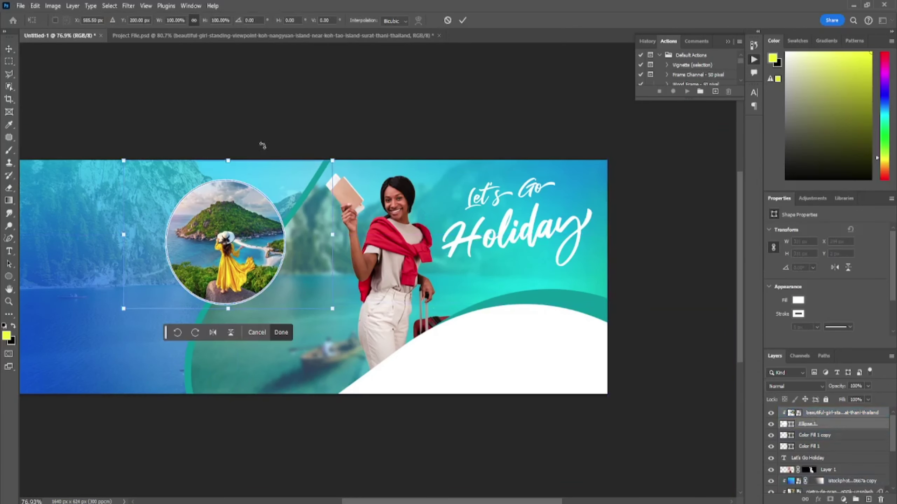
pyautogui.moveTo(332, 160); pyautogui.dragTo(321, 169)
pyautogui.moveTo(261, 216); pyautogui.dragTo(278, 205)
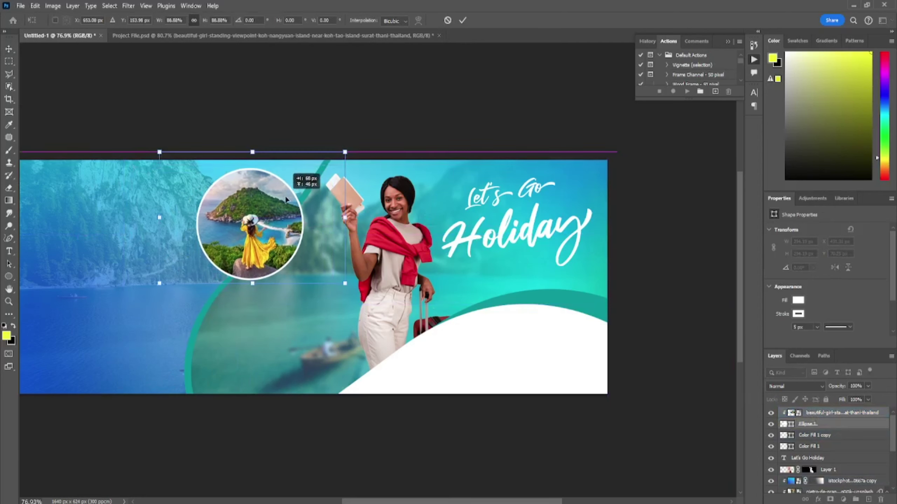
pyautogui.press('Return')
pyautogui.scroll(5, 282, 219)
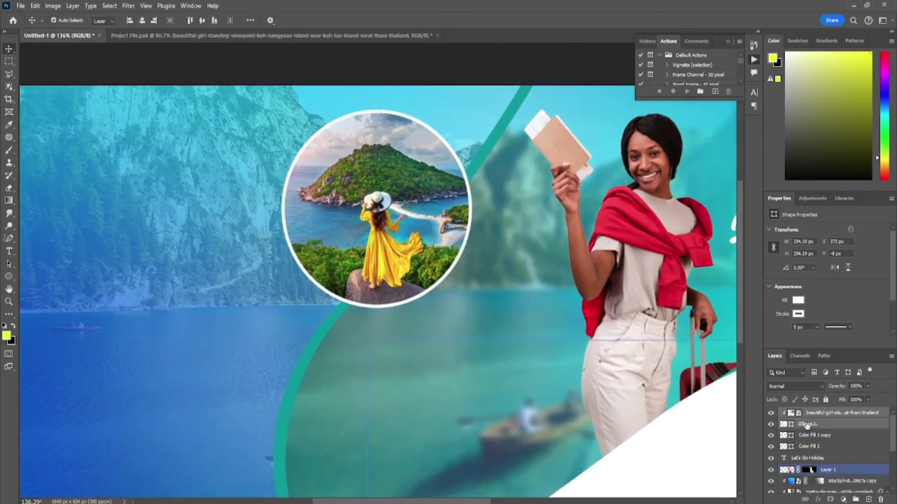
pyautogui.click(807, 426)
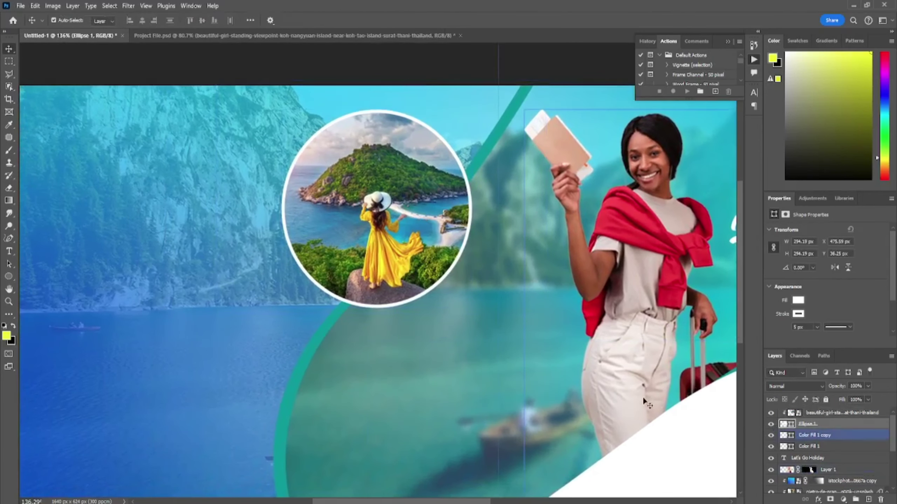
# Duplicate the white circle and move one copy below-left of the island photo
pyautogui.hotkey('ctrl', 'j')
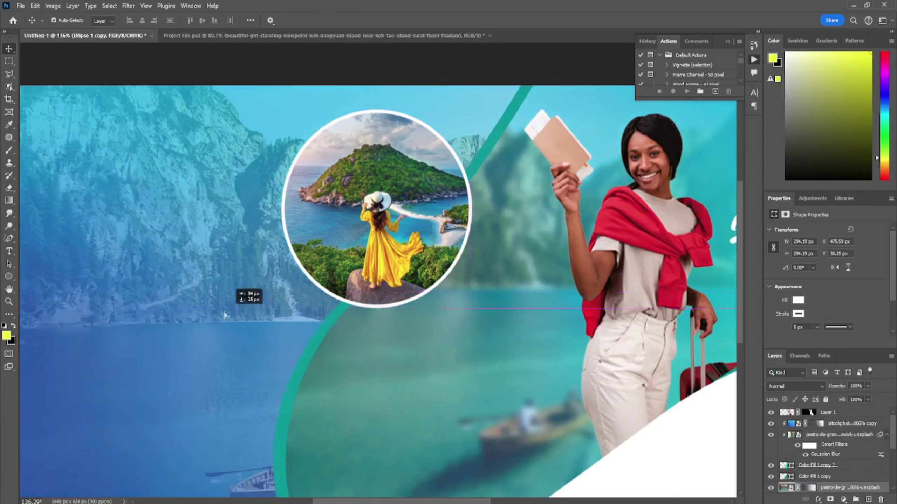
pyautogui.click(192, 326)
pyautogui.scroll(3, 812, 469)
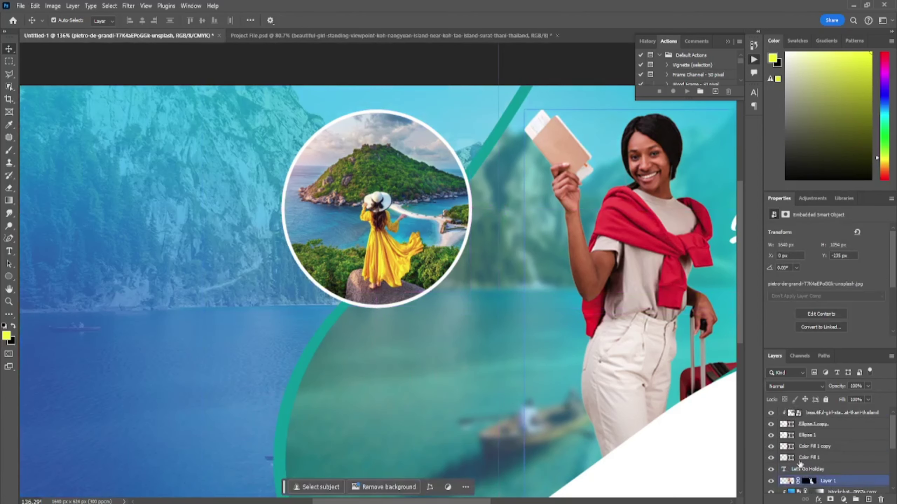
pyautogui.click(778, 435)
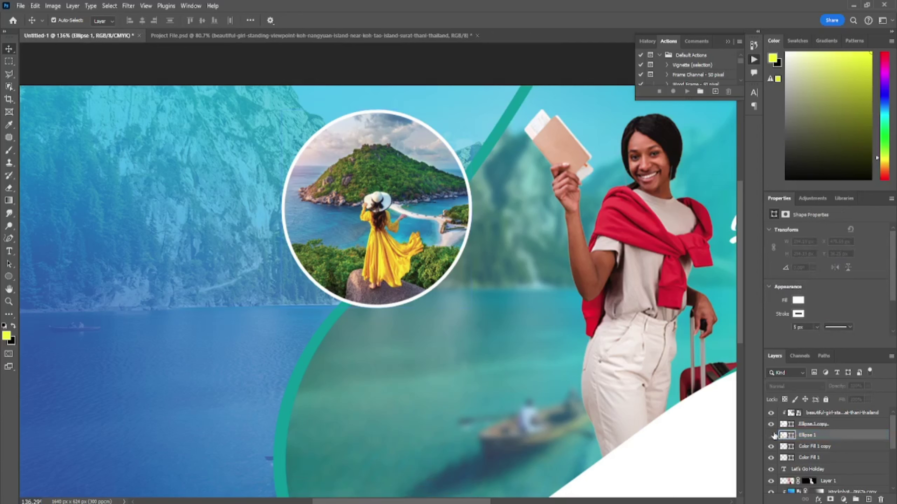
pyautogui.hotkey('ctrl', 't')
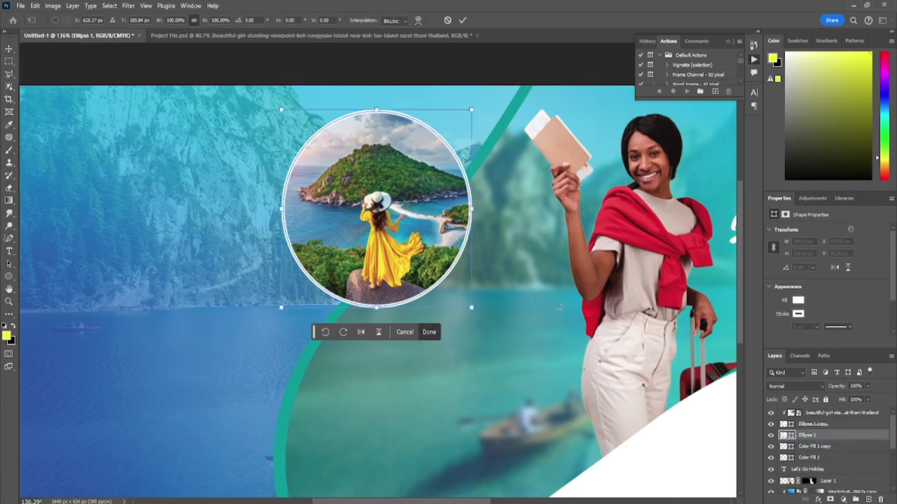
pyautogui.moveTo(458, 282); pyautogui.dragTo(338, 388)
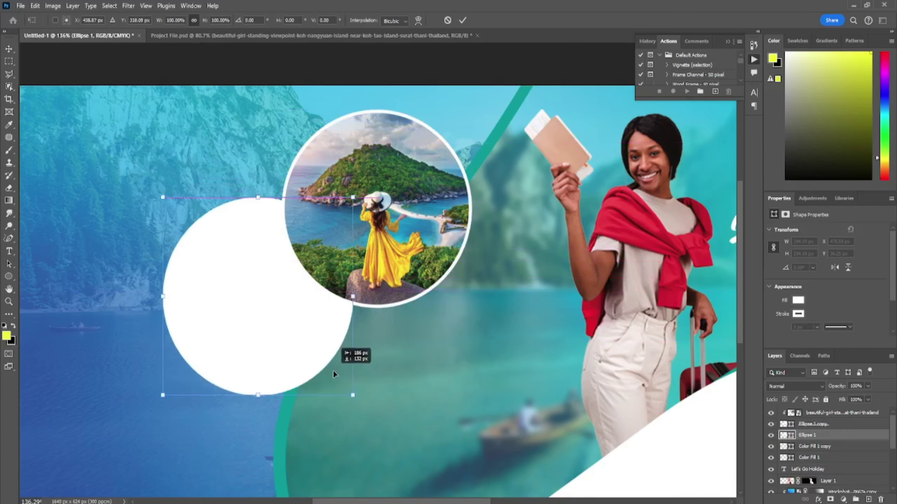
pyautogui.press('Return')
pyautogui.scroll(-3, 338, 388)
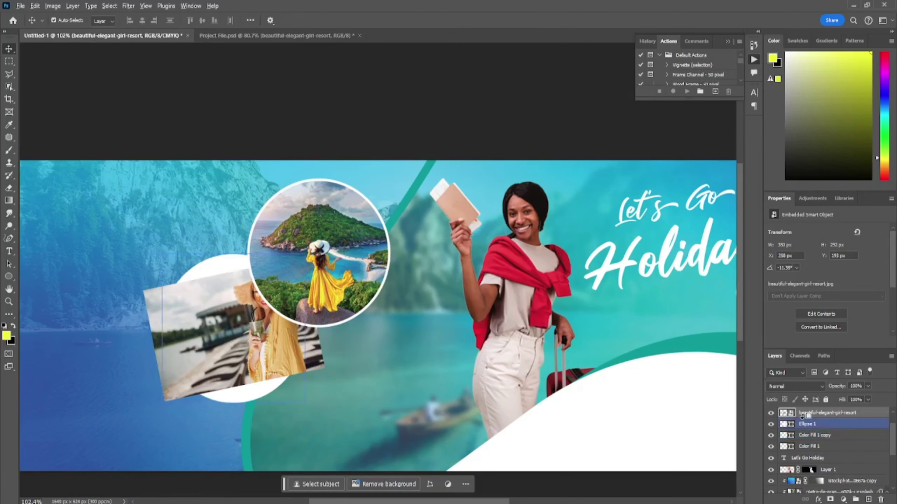
# Clip the straw-hat resort photo into the lower circle, enlarging it and centring the woman's face
pyautogui.keyDown('alt'); pyautogui.click(802, 418); pyautogui.keyUp('alt')
pyautogui.hotkey('ctrl', 't')
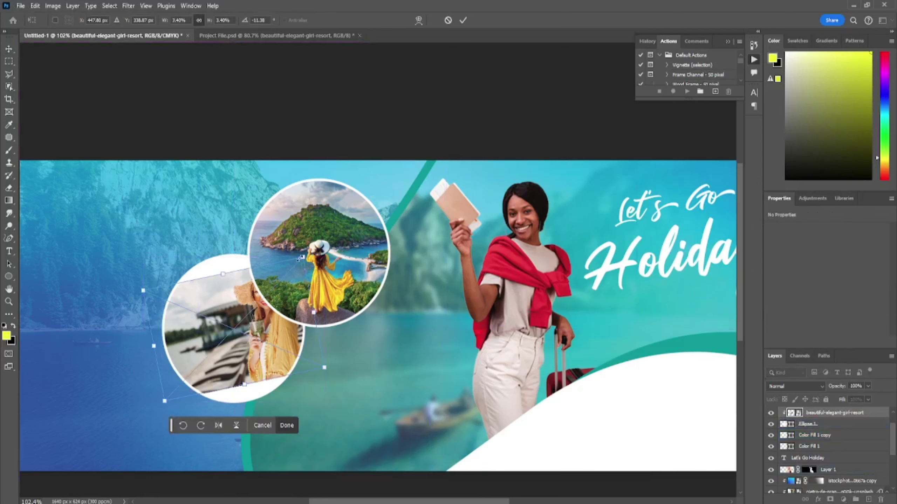
pyautogui.moveTo(301, 258); pyautogui.dragTo(325, 234)
pyautogui.moveTo(228, 318); pyautogui.dragTo(191, 324)
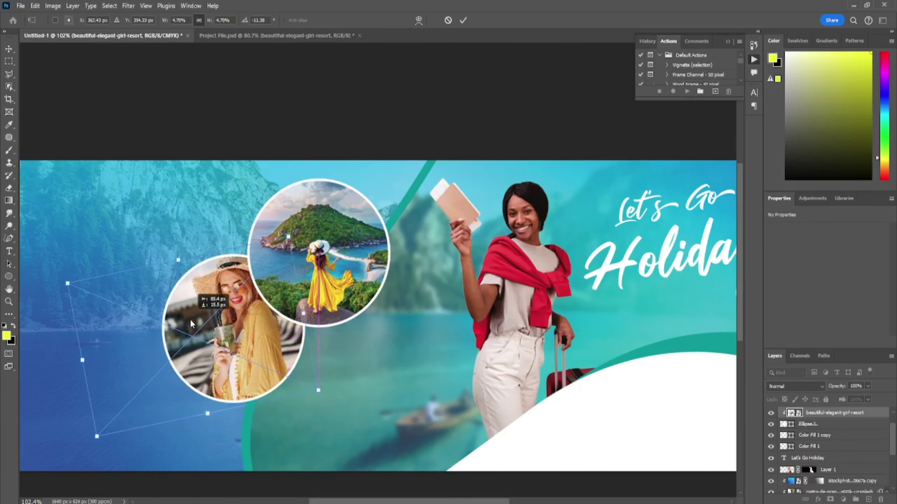
pyautogui.press('Return')
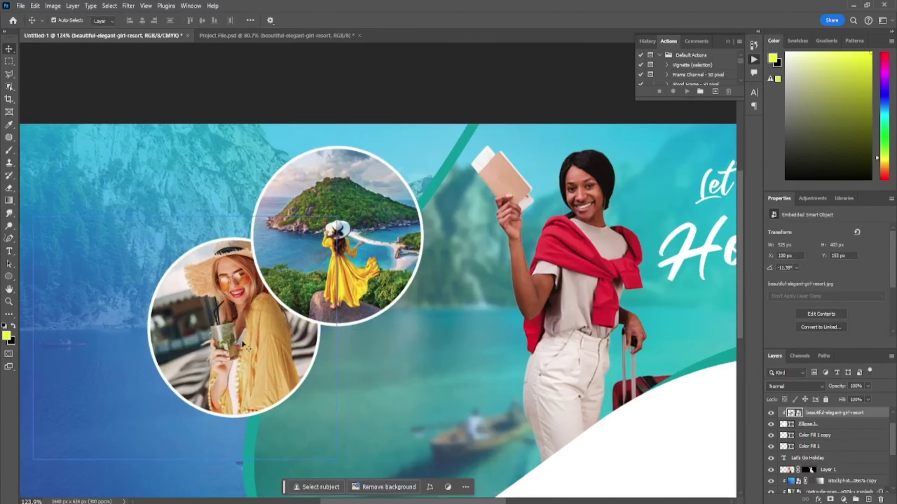
pyautogui.scroll(3, 605, 386)
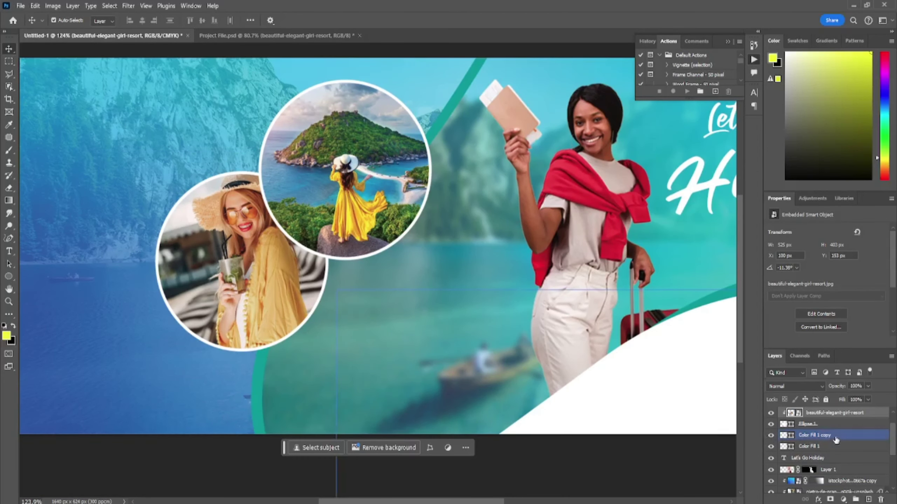
pyautogui.scroll(2, 826, 445)
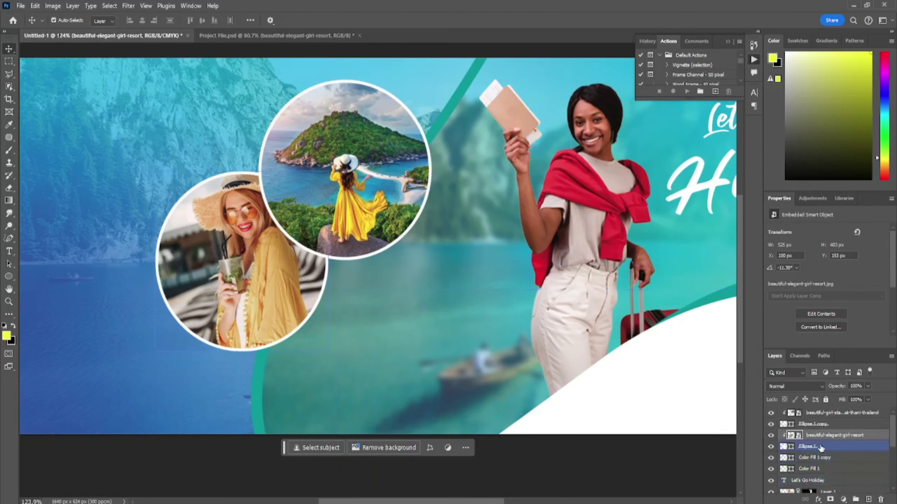
pyautogui.click(820, 447)
# Select the lower circle layer, undoing accidental moves of the resort photo and duplicate circle
pyautogui.click(812, 458)
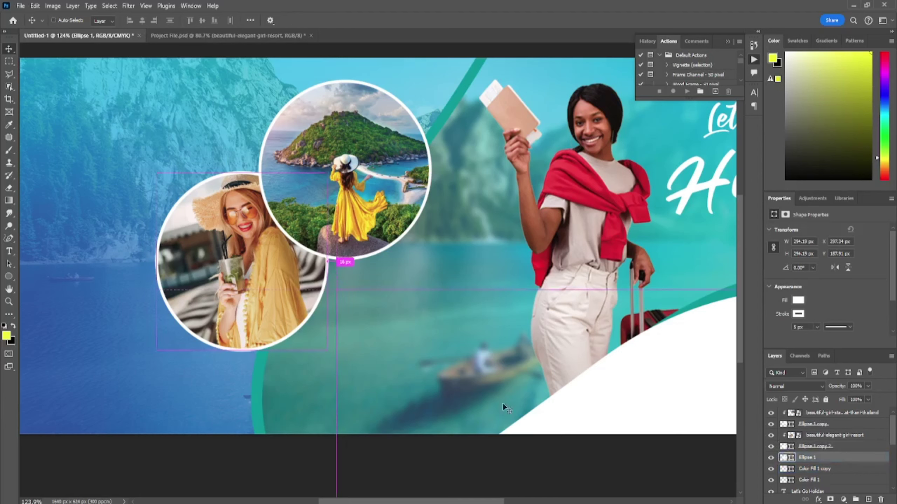
pyautogui.moveTo(303, 312); pyautogui.dragTo(388, 384)
pyautogui.hotkey('ctrl', 'z')
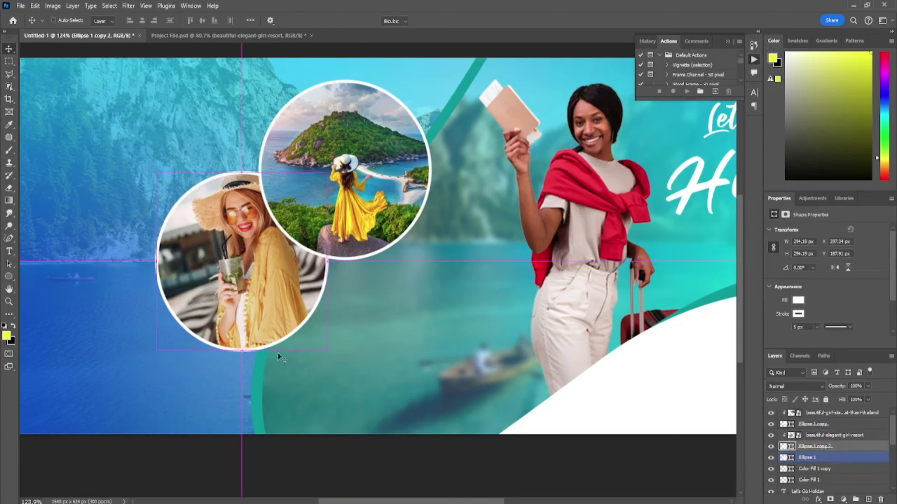
pyautogui.moveTo(313, 340)
pyautogui.mouseDown()
pyautogui.moveTo(388, 443)
pyautogui.moveTo(398, 417)
pyautogui.mouseUp()
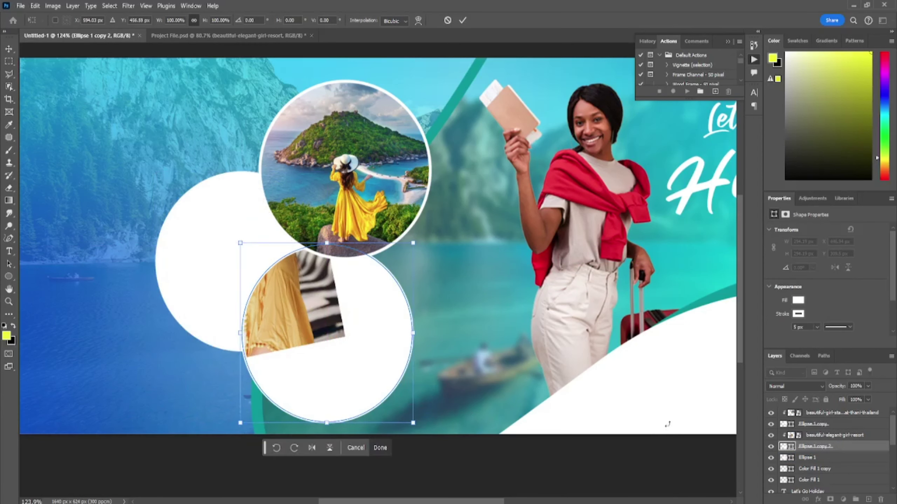
pyautogui.hotkey('ctrl', 'z')
# Scale the blank white circle to about 75% and place it below the island circle
pyautogui.click(785, 458)
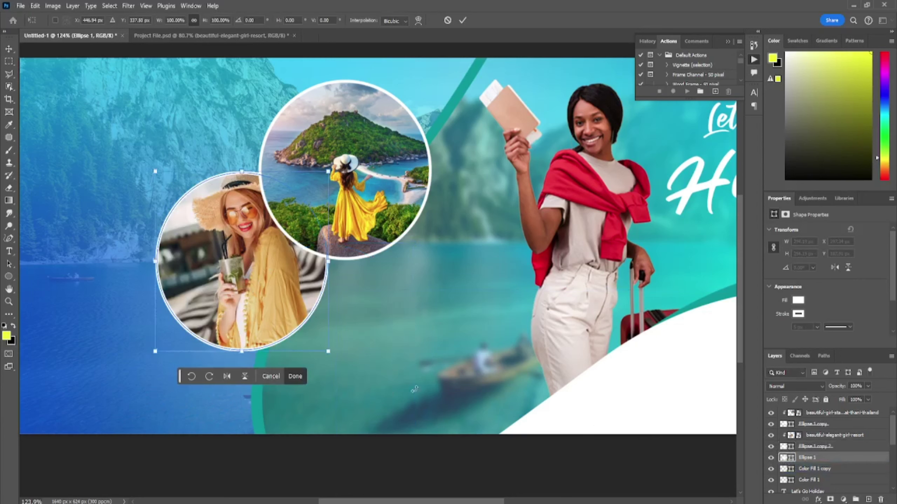
pyautogui.moveTo(323, 336); pyautogui.dragTo(390, 410)
pyautogui.scroll(-1, 390, 407)
pyautogui.moveTo(401, 292); pyautogui.dragTo(362, 313)
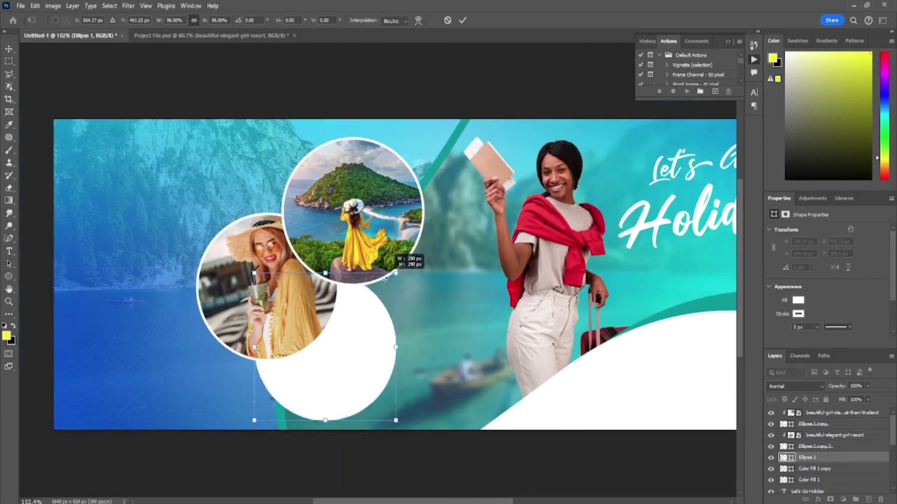
pyautogui.moveTo(331, 365); pyautogui.dragTo(379, 338)
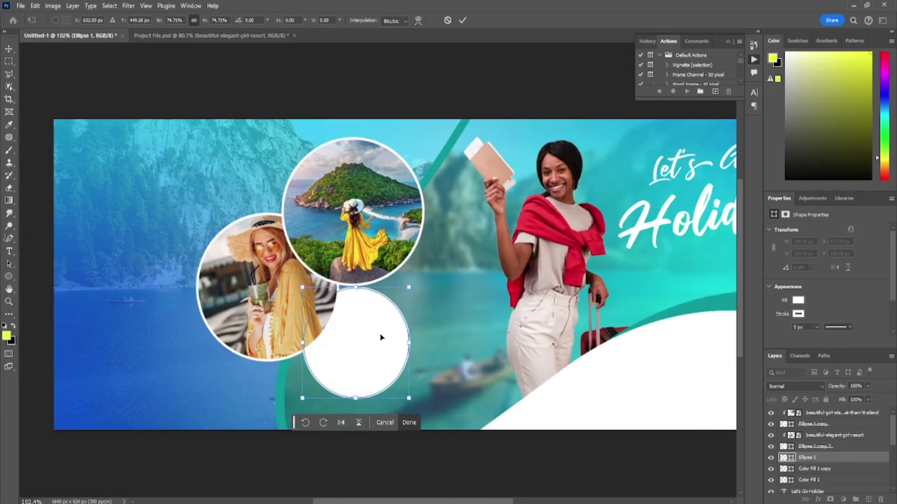
pyautogui.press('Return')
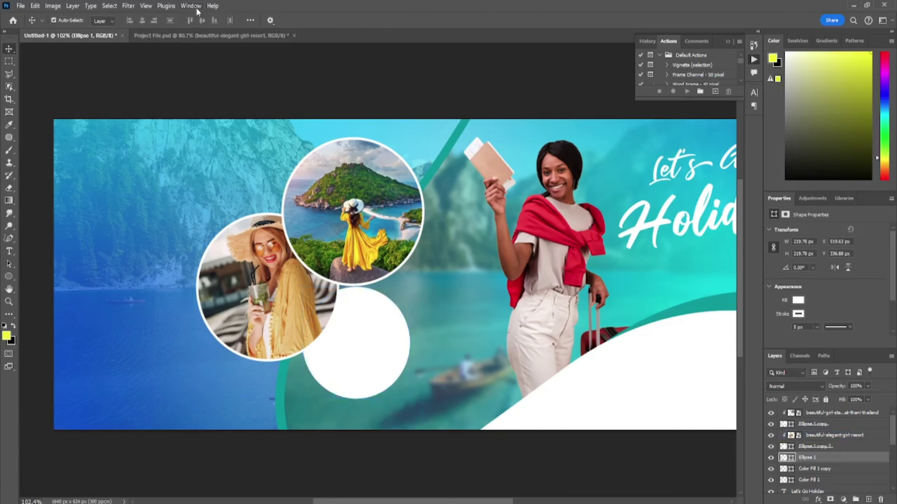
# Enlarge the cliff photo so it fills its circle more fully
pyautogui.hotkey('ctrl', 't')
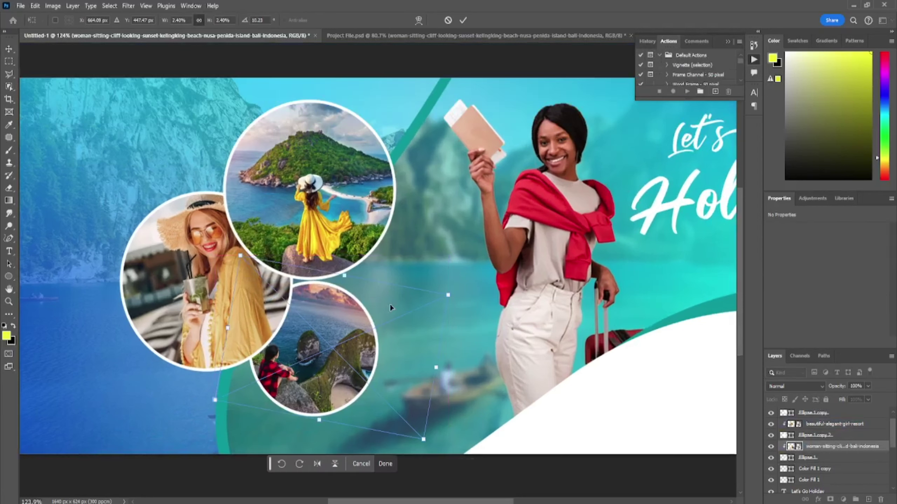
pyautogui.moveTo(455, 301); pyautogui.dragTo(496, 282)
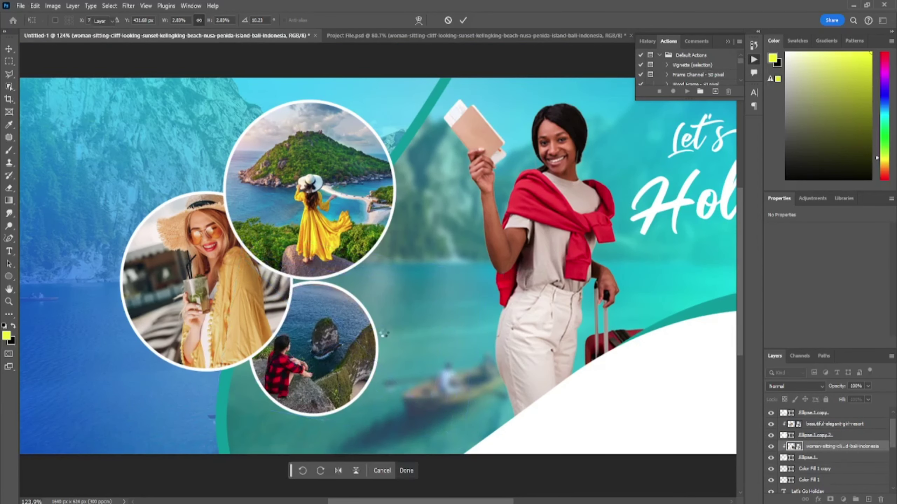
pyautogui.press('Return')
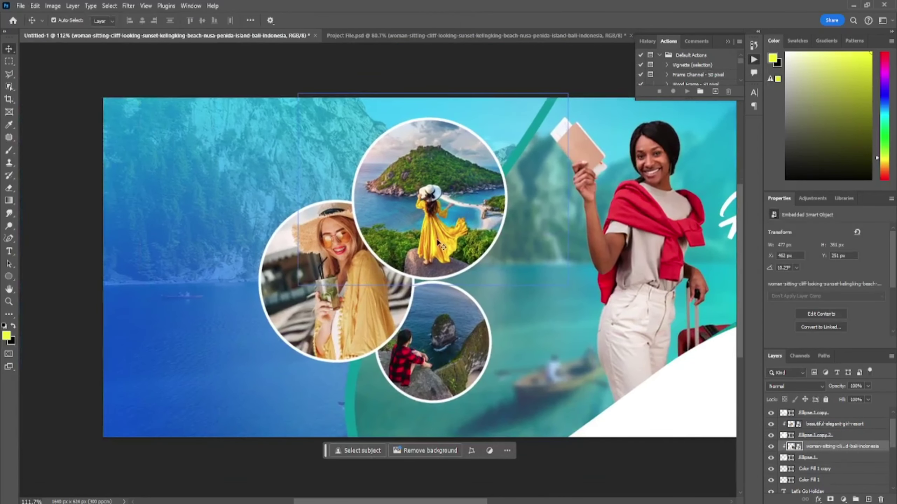
pyautogui.scroll(-2, 406, 258)
# Nudge the lower circle left and slightly down, then fit the whole banner in view
pyautogui.click(367, 277)
pyautogui.click(812, 457)
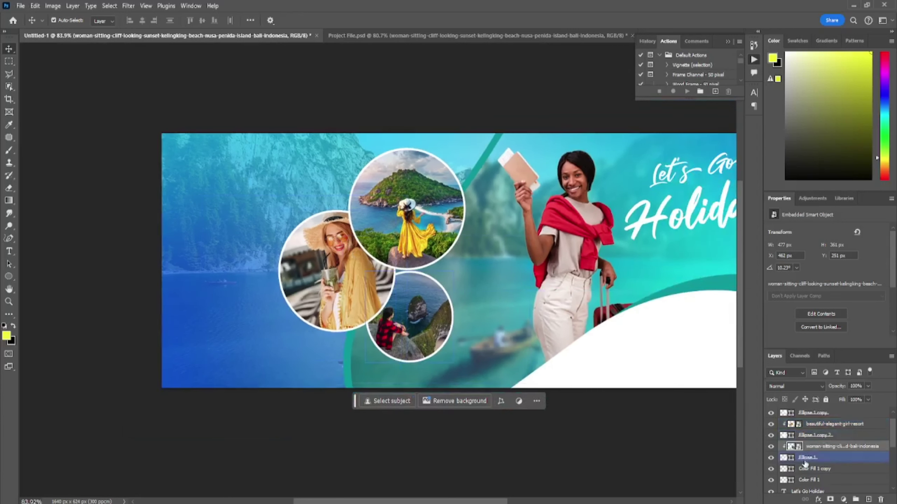
pyautogui.hotkey('ctrl', 't')
pyautogui.moveTo(432, 335)
pyautogui.mouseDown()
pyautogui.moveTo(413, 345)
pyautogui.moveTo(421, 358)
pyautogui.moveTo(424, 349)
pyautogui.mouseUp()
pyautogui.press('Return')
pyautogui.hotkey('ctrl', '0')
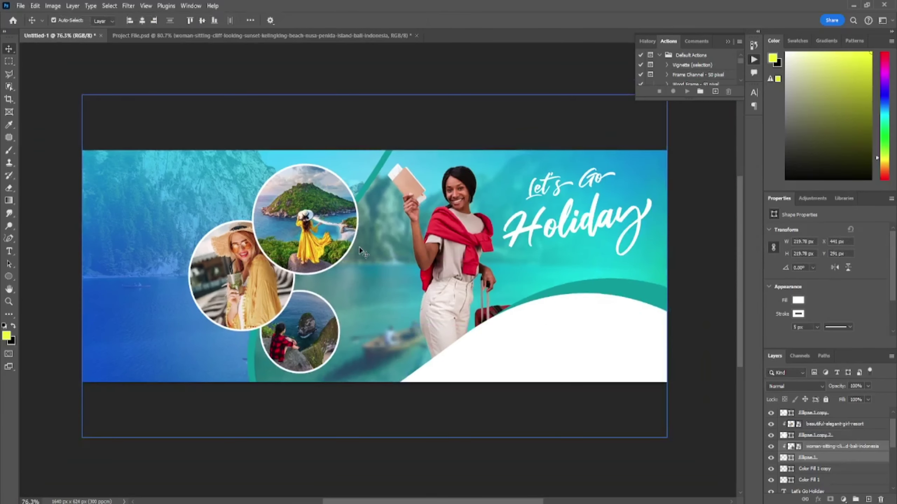
# In Project File.psd, hide the white ellipse behind the logo
pyautogui.click(179, 35)
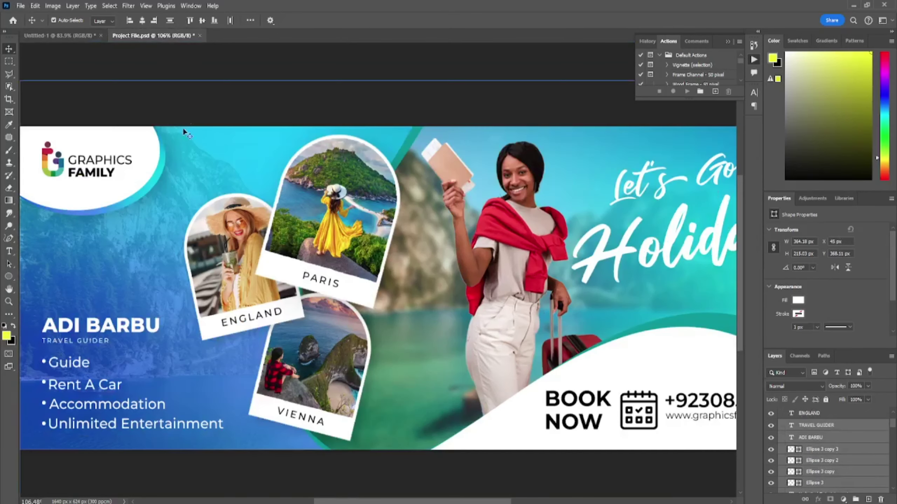
pyautogui.scroll(-3, 830, 460)
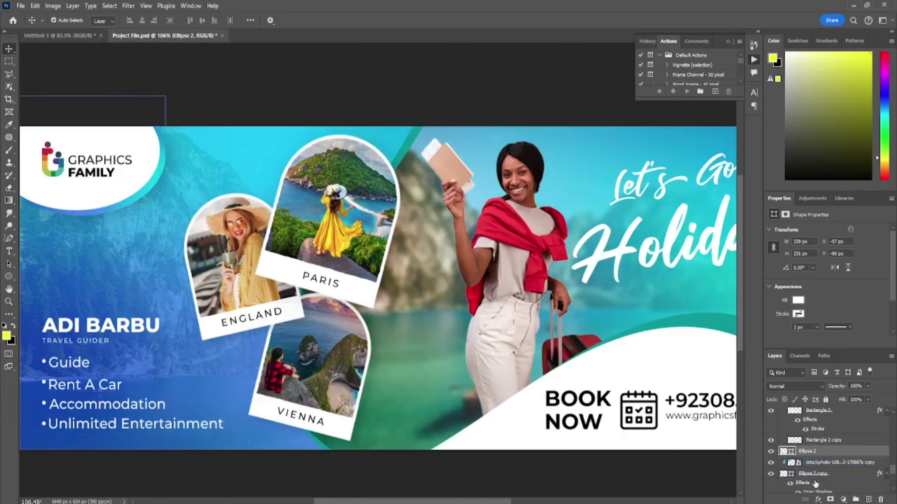
pyautogui.keyDown('shift'); pyautogui.click(814, 462); pyautogui.keyUp('shift')
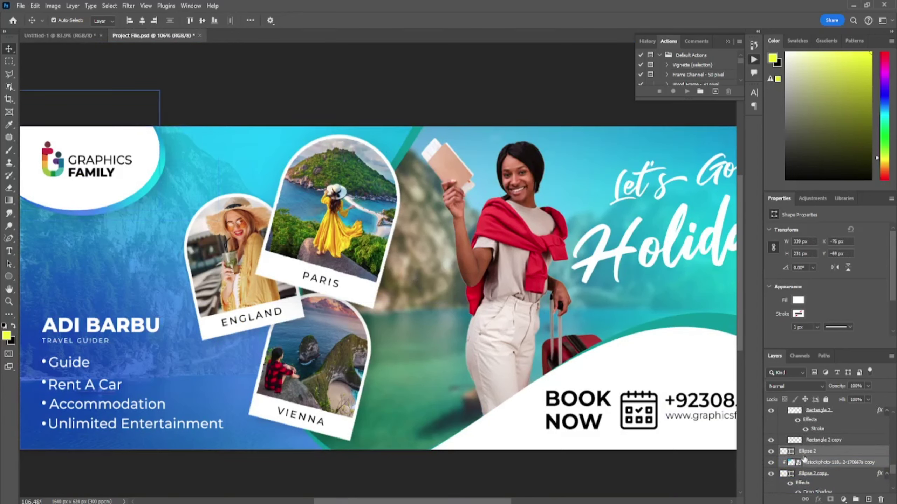
pyautogui.click(771, 451)
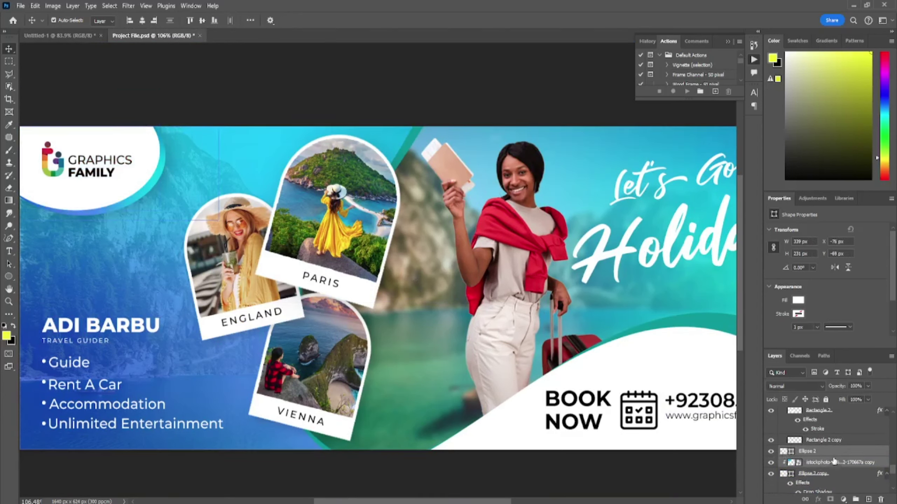
# Copy the Logo copy group, with the guide's name and services list, into the new banner
pyautogui.scroll(2, 832, 465)
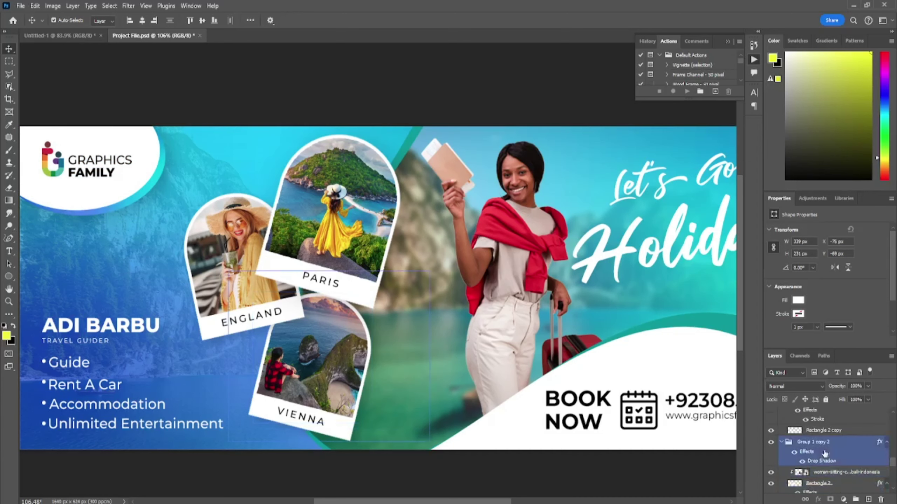
pyautogui.click(828, 446)
pyautogui.scroll(3, 828, 445)
pyautogui.scroll(3, 830, 452)
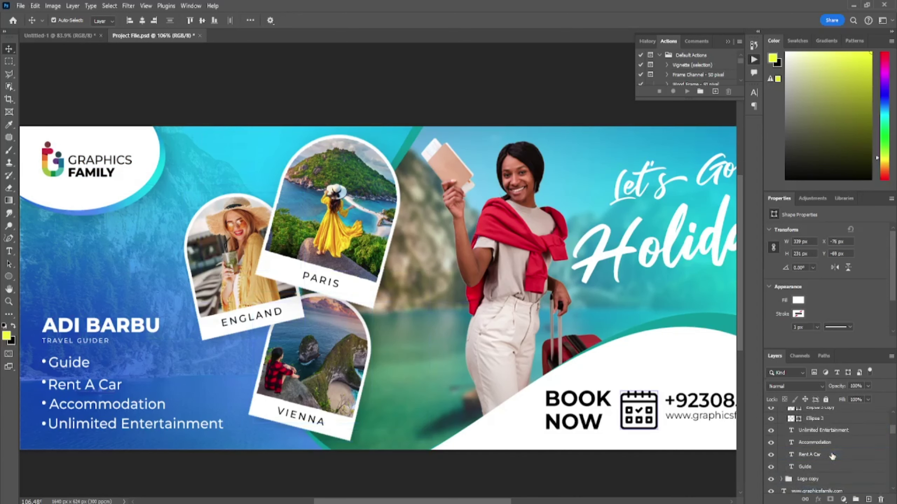
pyautogui.click(832, 456)
pyautogui.scroll(-3, 832, 456)
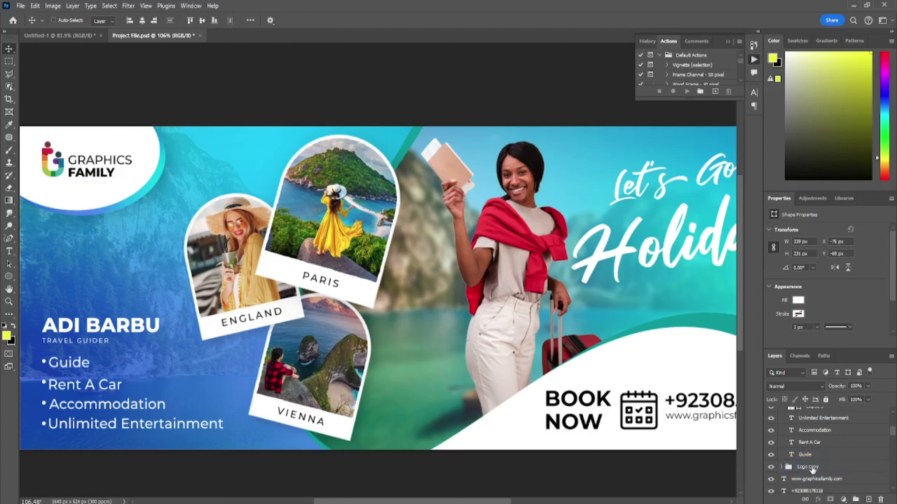
pyautogui.moveTo(819, 470); pyautogui.dragTo(104, 160)
pyautogui.scroll(3, 210, 69)
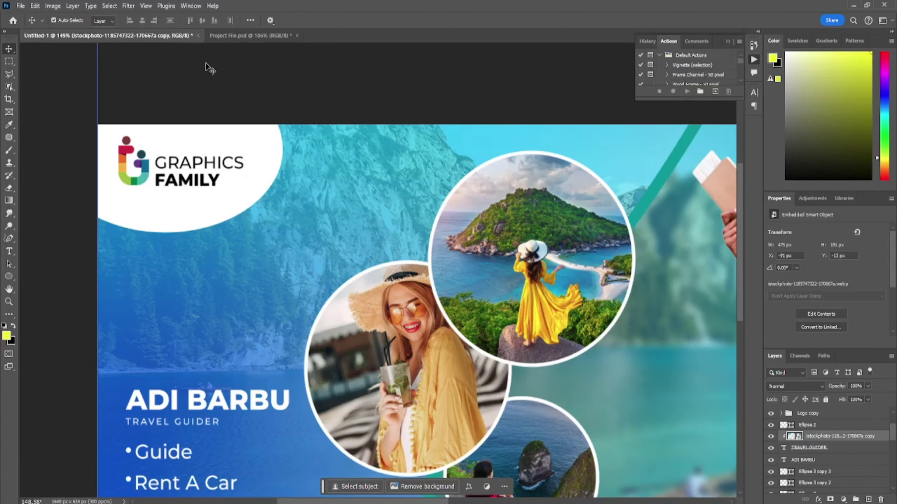
# In Project File.psd, select the BOOK NOW and 30% OFF layers and zoom into the booking area
pyautogui.click(230, 39)
pyautogui.click(600, 426)
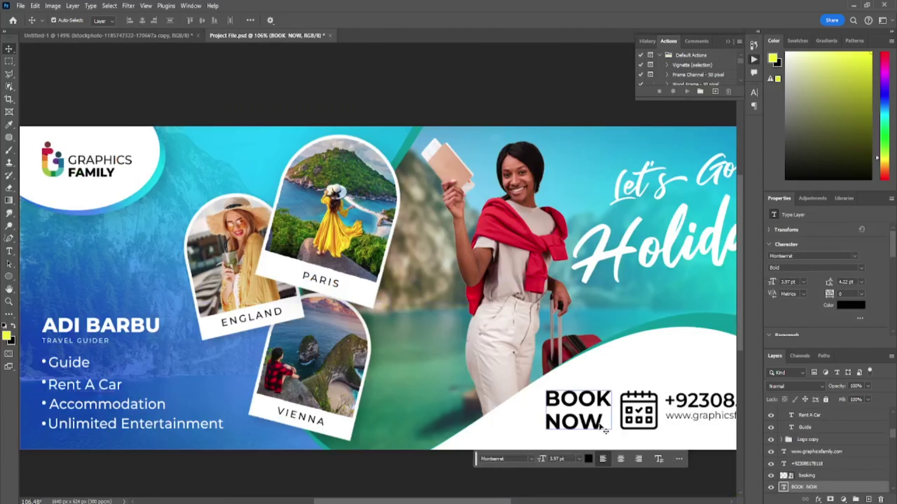
pyautogui.moveTo(600, 427); pyautogui.dragTo(365, 352)
pyautogui.click(811, 463)
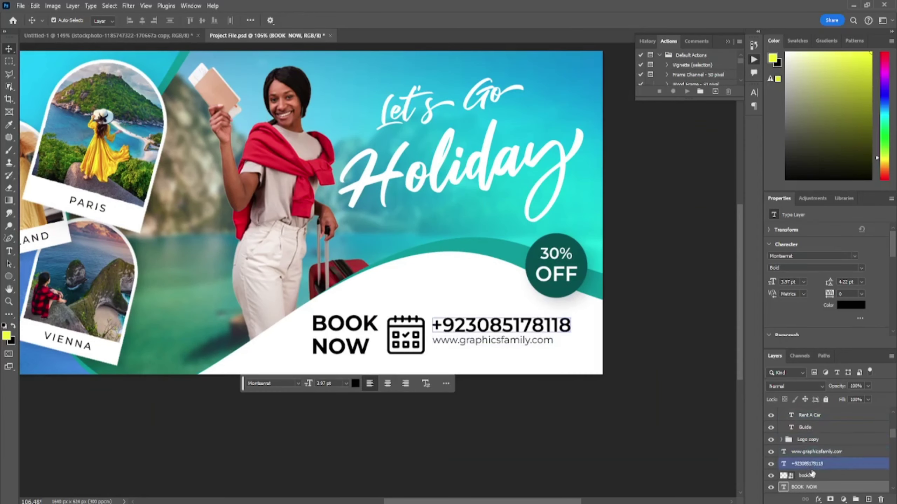
pyautogui.scroll(-3, 811, 473)
pyautogui.click(808, 450)
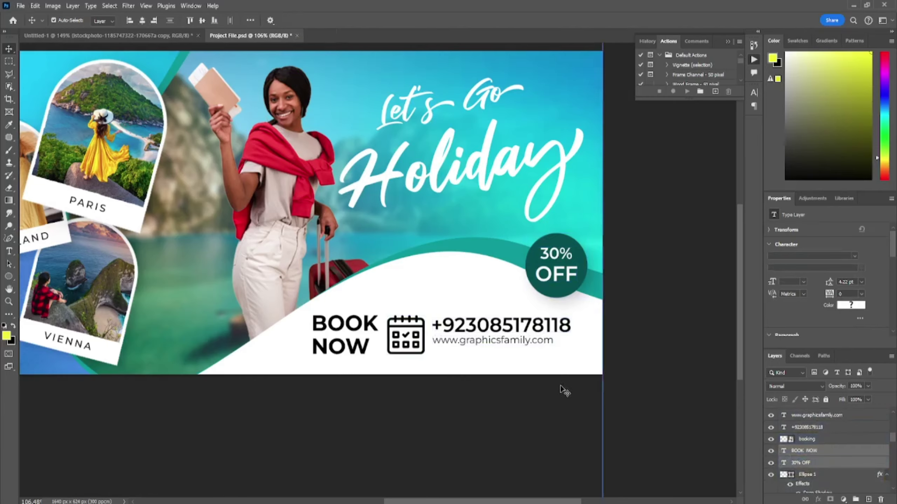
pyautogui.hotkey('ctrl', '+')
# Copy the teal 30% OFF badge into the new banner, removing the stray BOOK NOW text
pyautogui.click(823, 475)
pyautogui.click(809, 440)
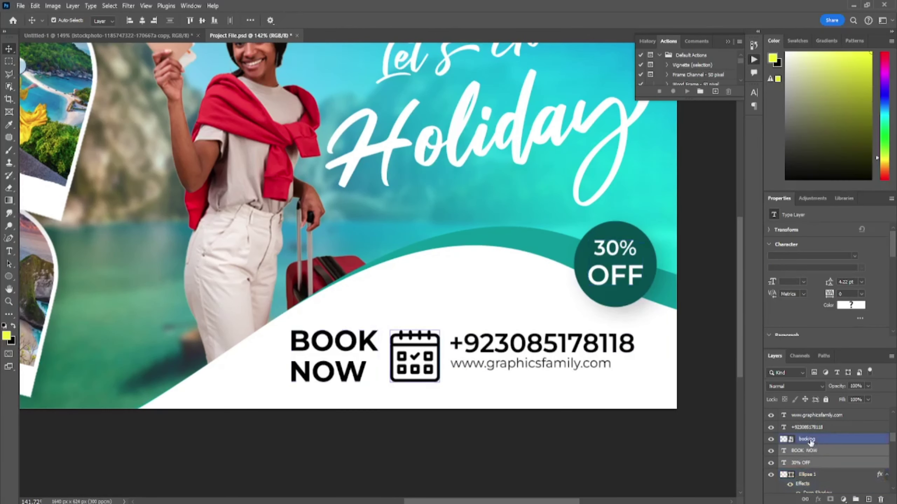
pyautogui.click(808, 474)
pyautogui.click(770, 475)
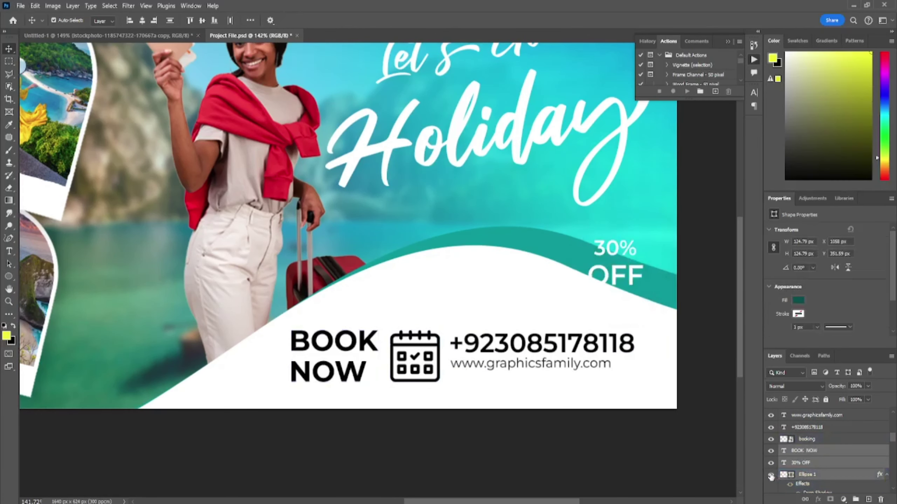
pyautogui.moveTo(810, 448)
pyautogui.mouseDown()
pyautogui.moveTo(554, 322)
pyautogui.moveTo(575, 340)
pyautogui.mouseUp()
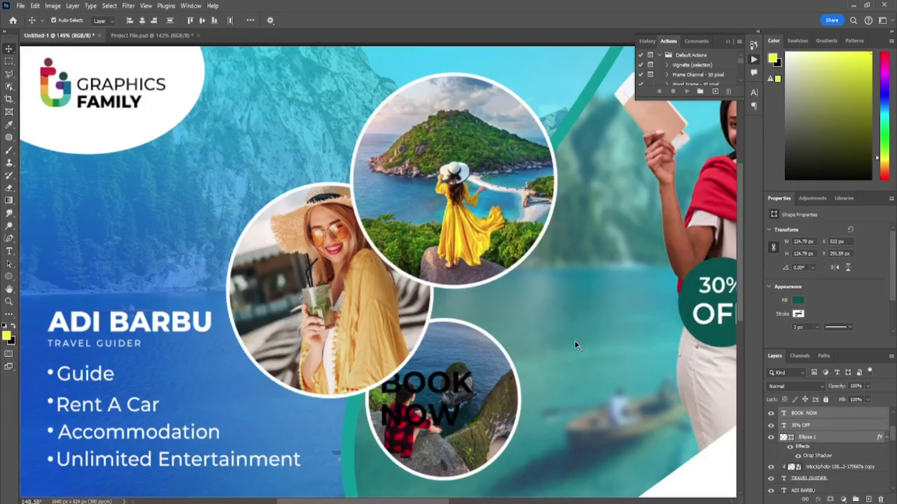
pyautogui.scroll(-3, 575, 341)
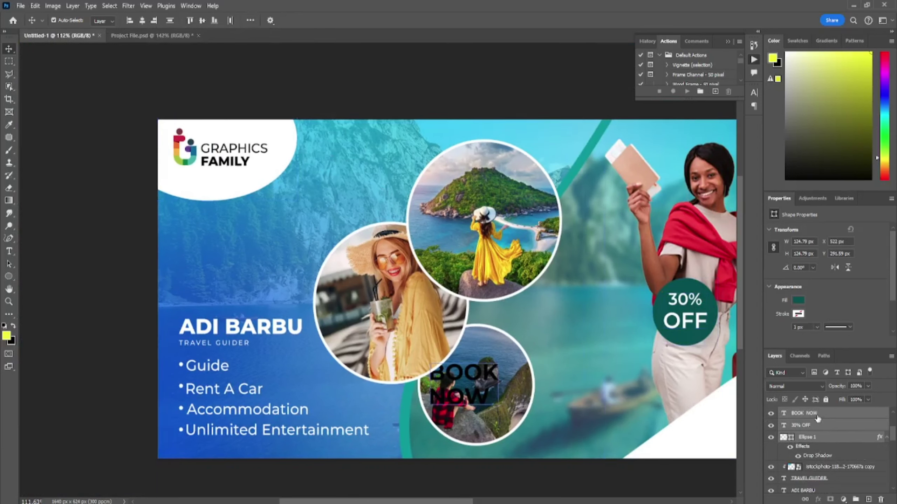
pyautogui.hotkey('ctrl', 'z')
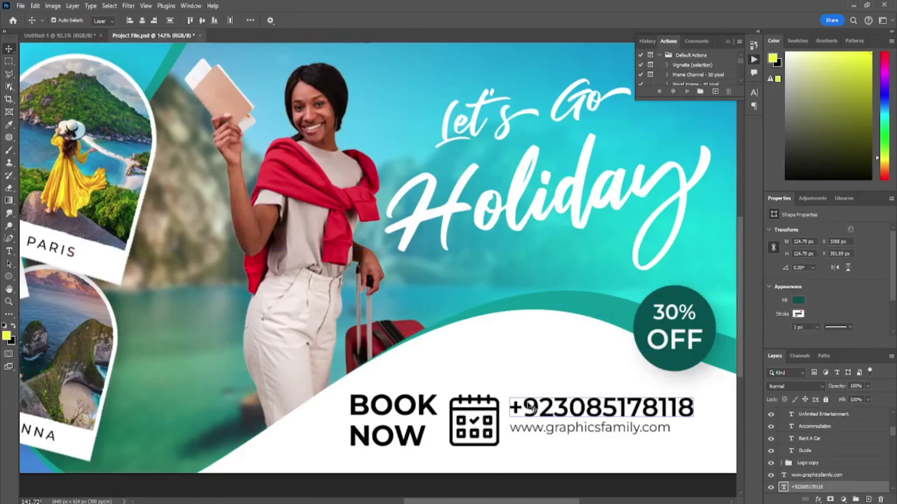
# Select the BOOK NOW through website text layers and copy the booking details into the banner
pyautogui.scroll(-1, 794, 470)
pyautogui.click(808, 475)
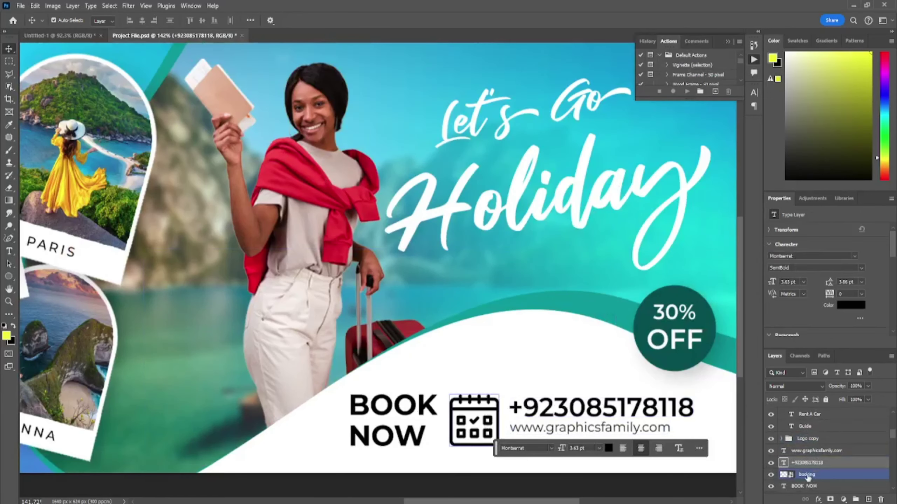
pyautogui.click(770, 475)
pyautogui.click(804, 487)
pyautogui.keyDown('shift'); pyautogui.click(816, 451); pyautogui.keyUp('shift')
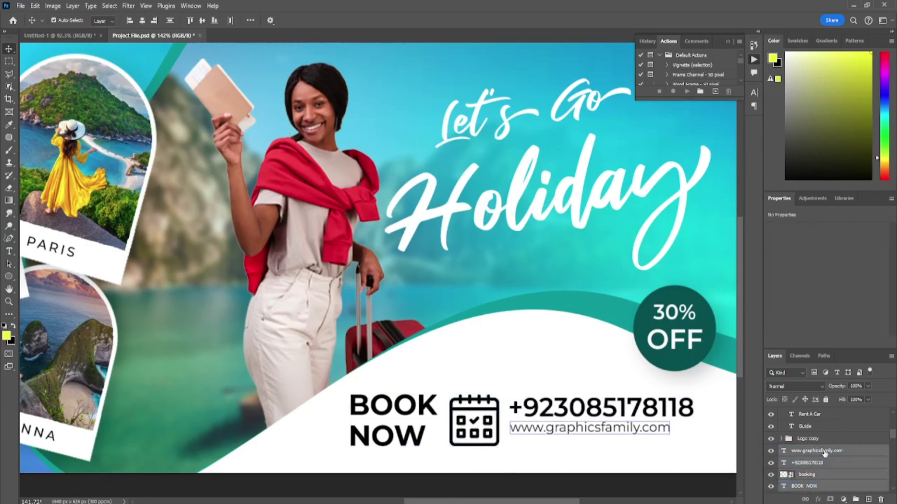
pyautogui.scroll(-1, 824, 455)
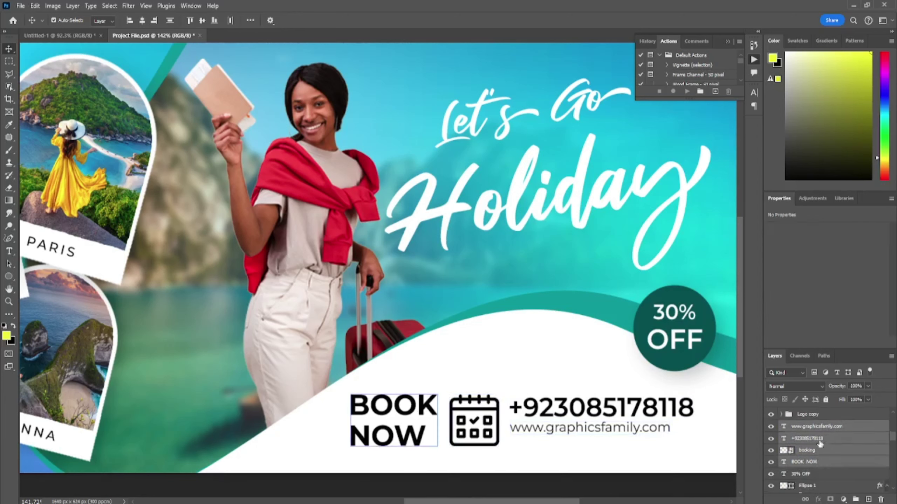
pyautogui.moveTo(813, 429)
pyautogui.mouseDown()
pyautogui.moveTo(474, 337)
pyautogui.moveTo(551, 366)
pyautogui.mouseUp()
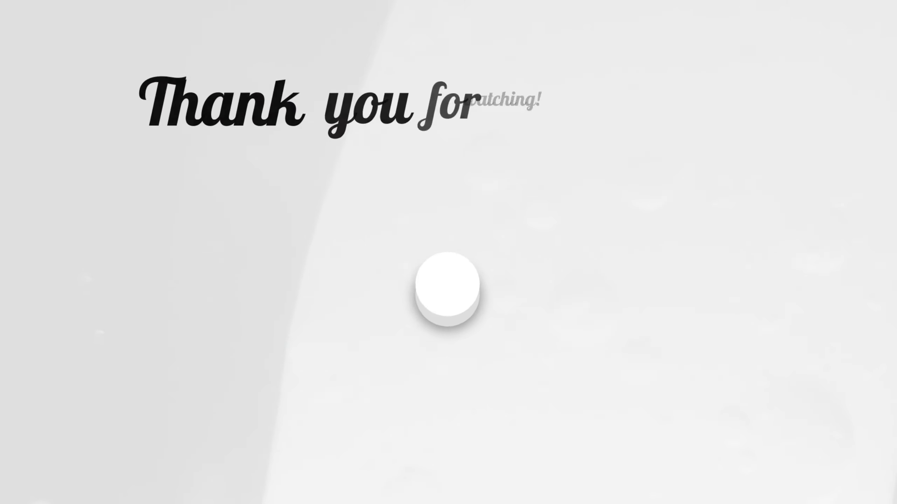